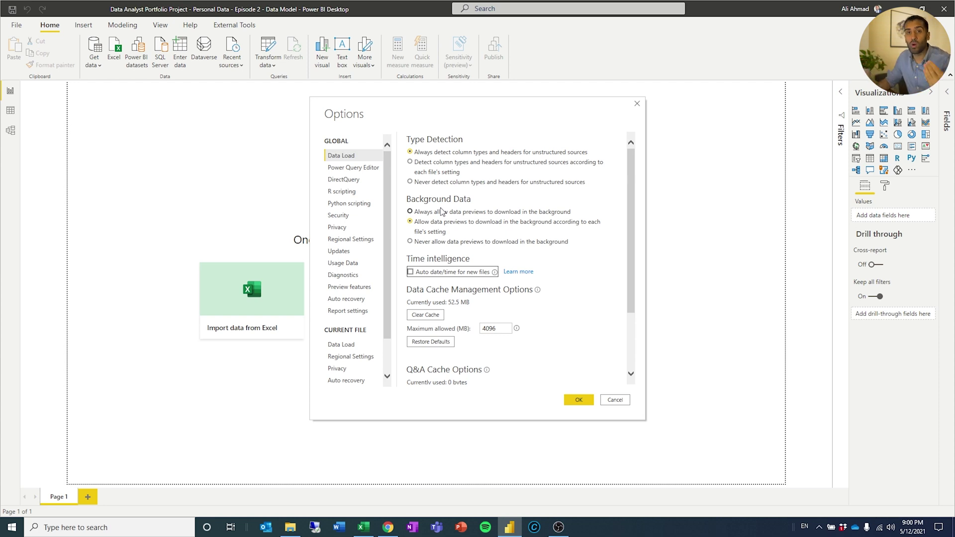
Set the global type detection option to never detect column types and headers for unstructured sources.
{"action": "left_click", "coordinate": [441, 182]}
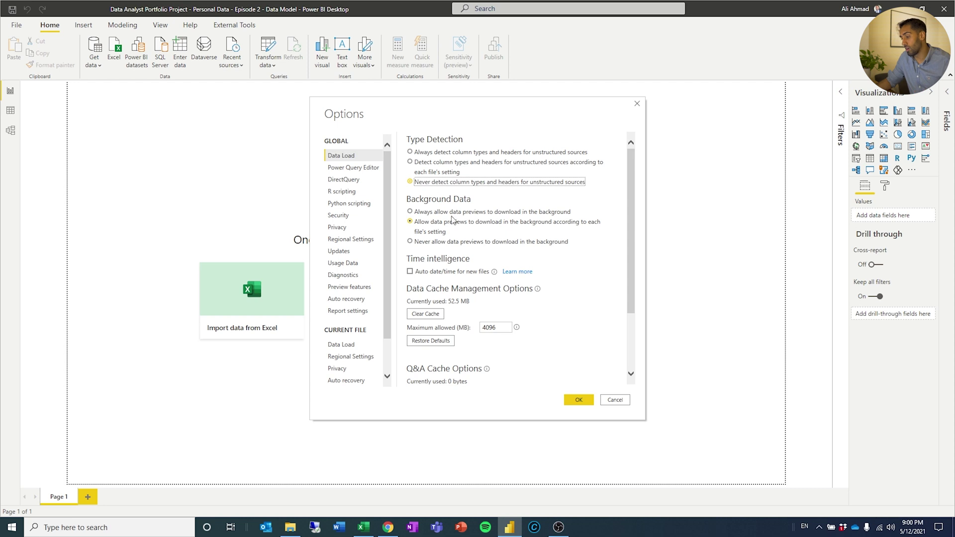
{"action": "left_click", "coordinate": [587, 401]}
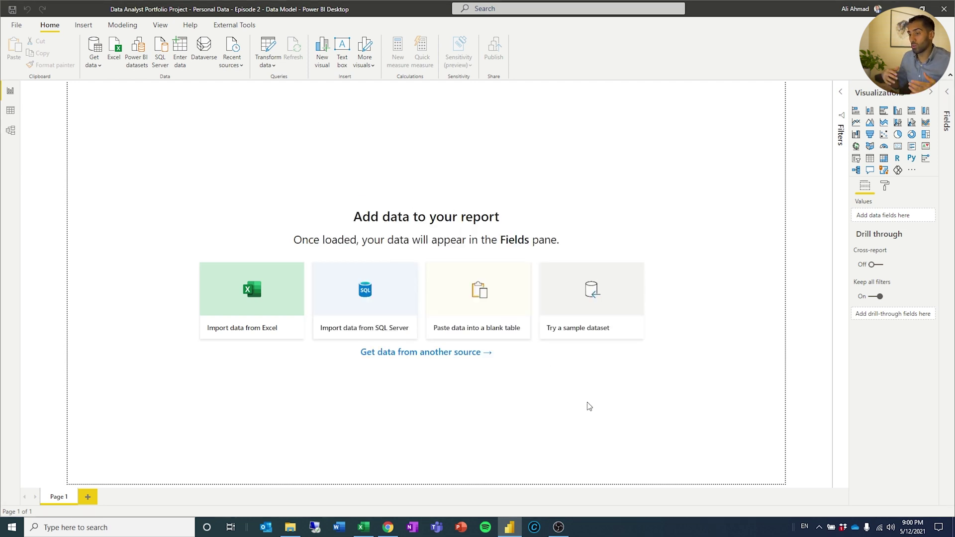
Switch to the PersonalPortfolioData workbook in Excel and review the DIM_Date, DIM_Activity and FACT_Activity sheets.
{"action": "left_click", "coordinate": [96, 66]}
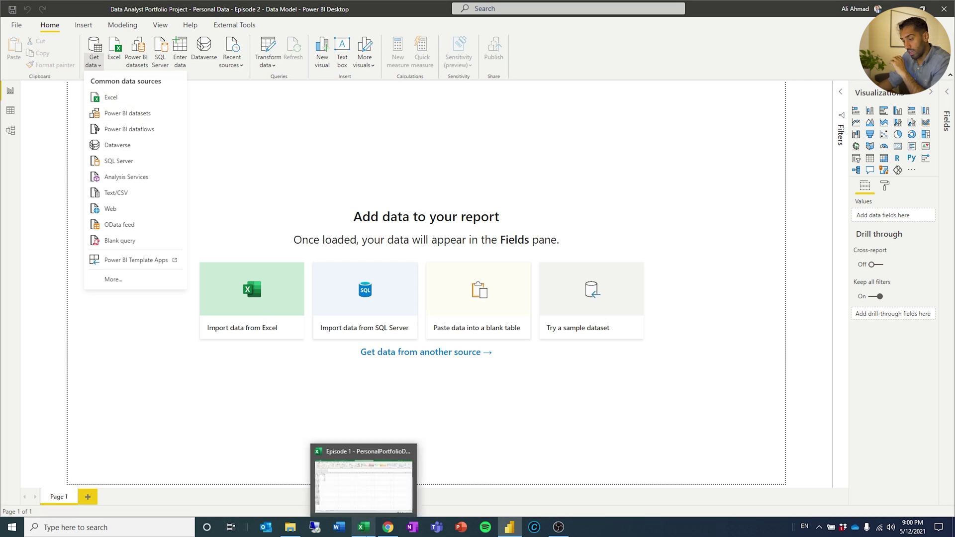
{"action": "left_click", "coordinate": [363, 528]}
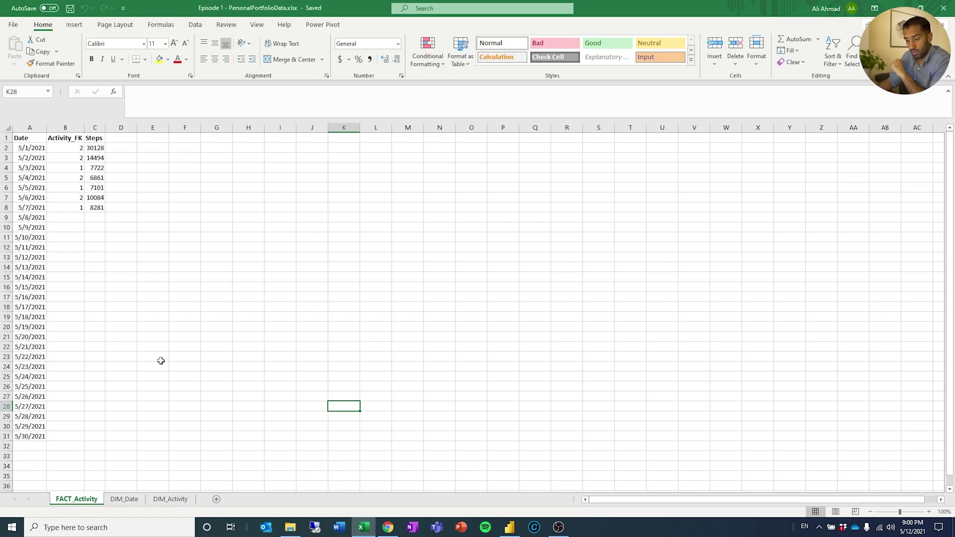
{"action": "left_click", "coordinate": [125, 499]}
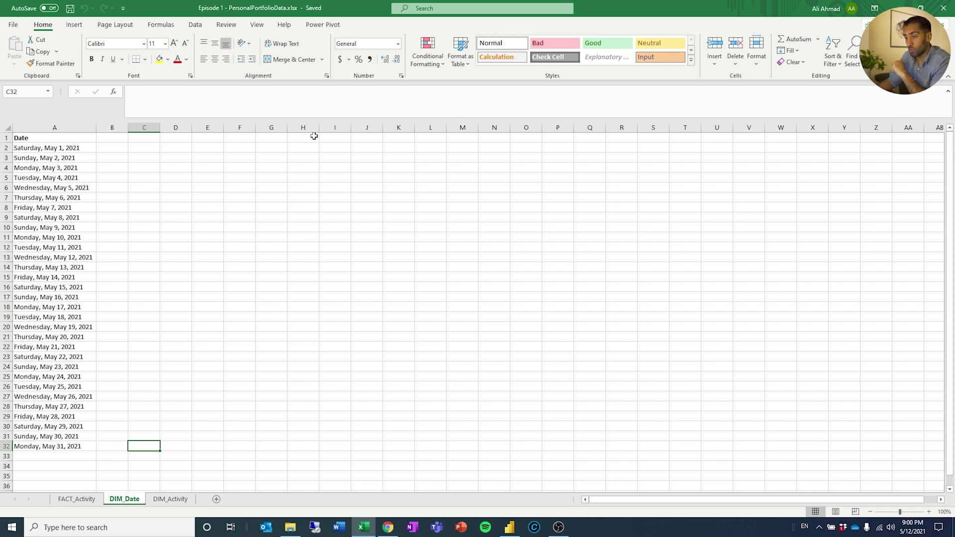
{"action": "left_click", "coordinate": [169, 499]}
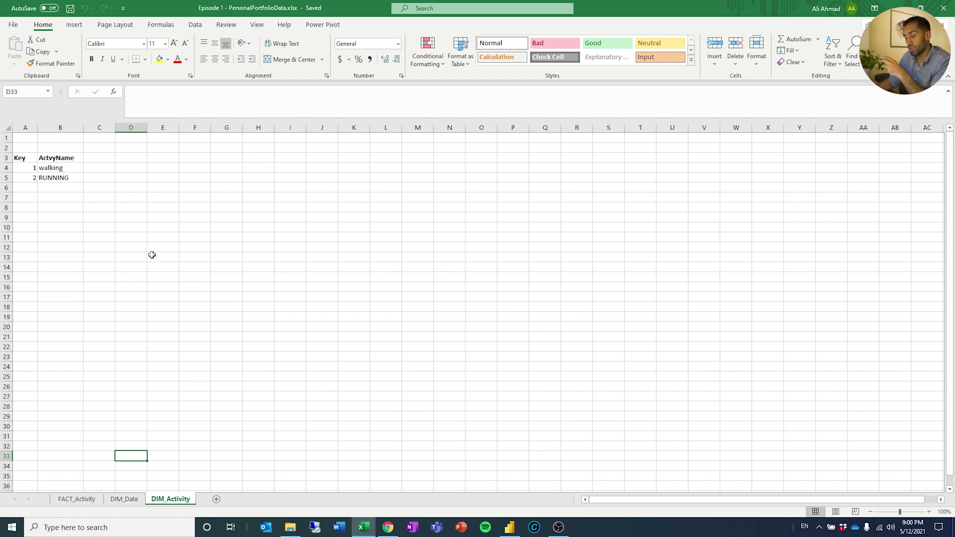
{"action": "left_click", "coordinate": [85, 499]}
{"action": "left_click_drag", "start_coordinate": [27, 139], "coordinate": [96, 208]}
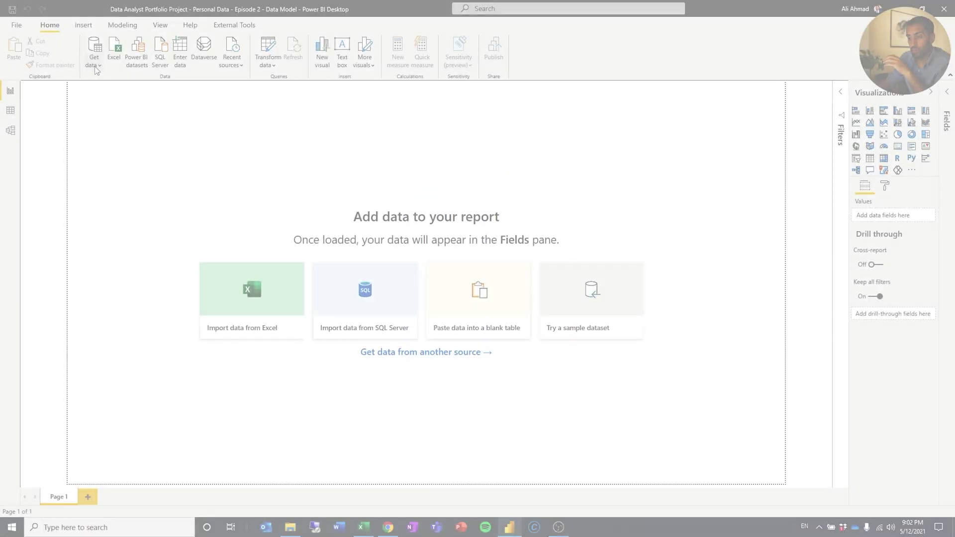
In Power BI Desktop, connect to the Excel workbook Episode 1 - PersonalPortfolioData.xlsx as a data source.
{"action": "left_click", "coordinate": [96, 70]}
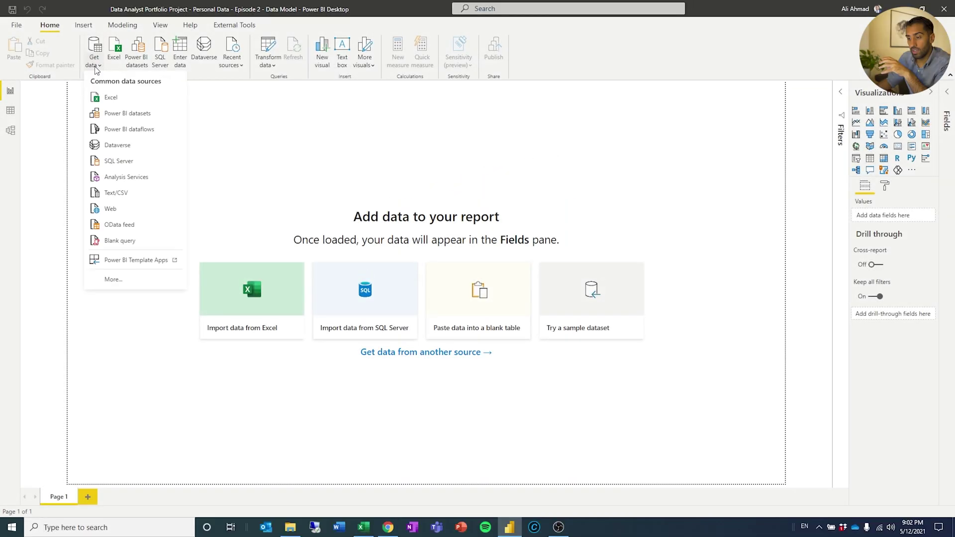
{"action": "left_click", "coordinate": [108, 96]}
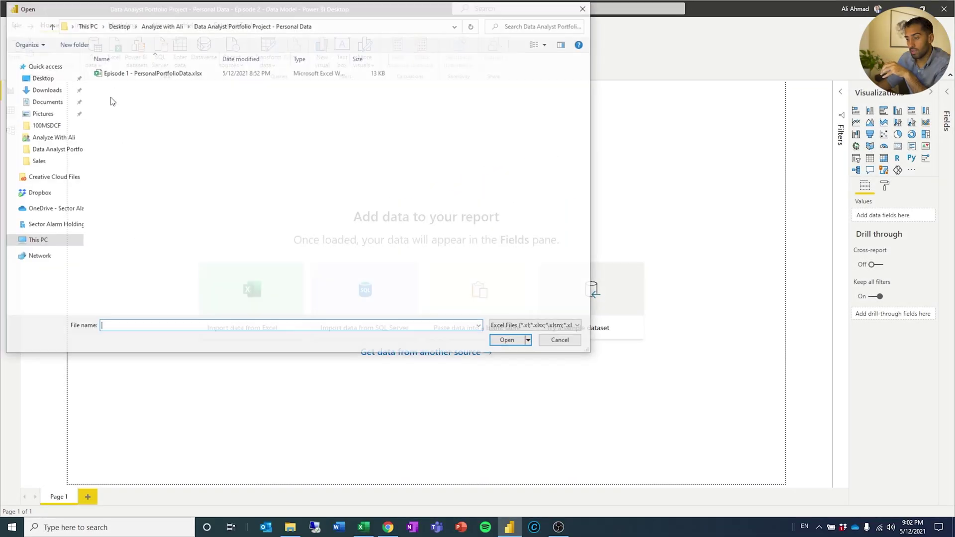
{"action": "double_click", "coordinate": [152, 73]}
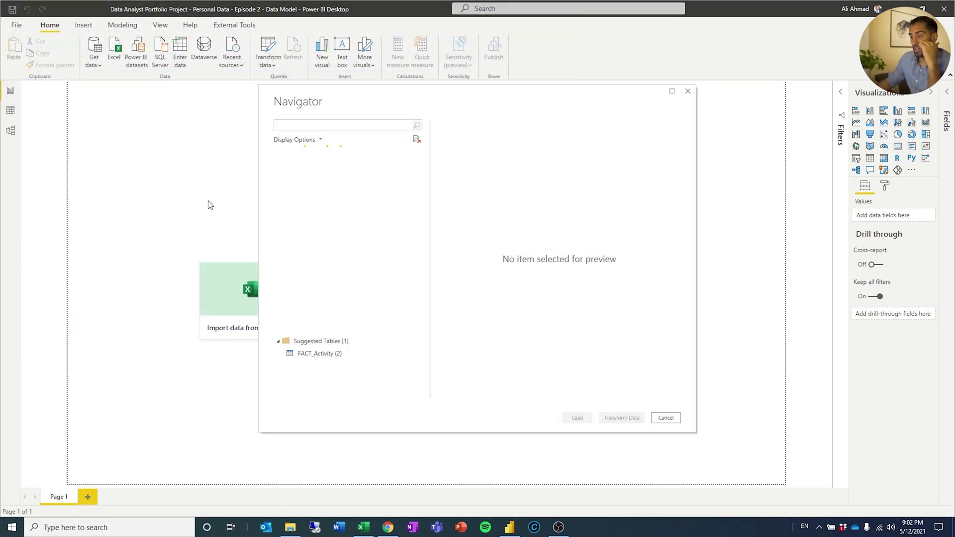
Preview the workbook's tables, select DIM_Activity, DIM_Date and FACT_Activity, and open them in Power Query for transformation.
{"action": "key", "text": "Tab"}
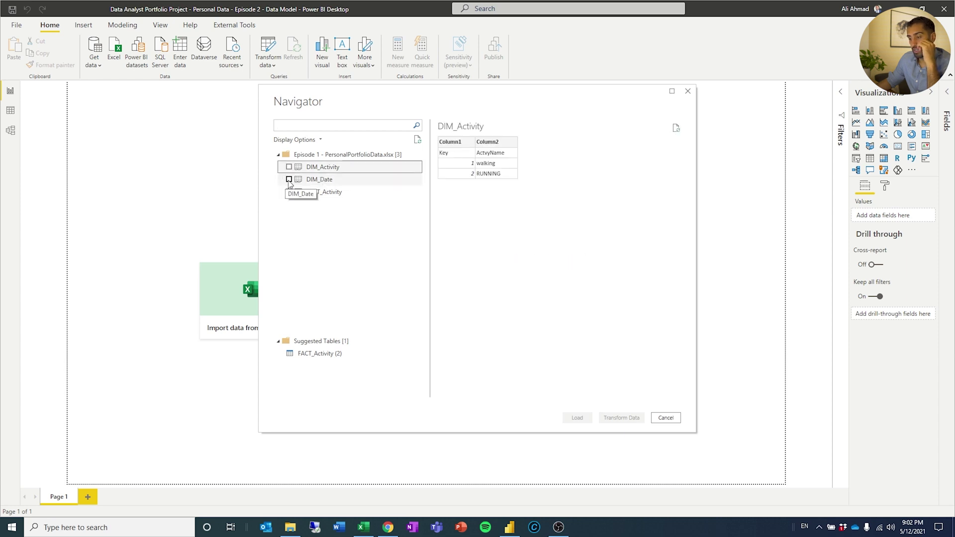
{"action": "key", "text": "Down"}
{"action": "left_click", "coordinate": [344, 193]}
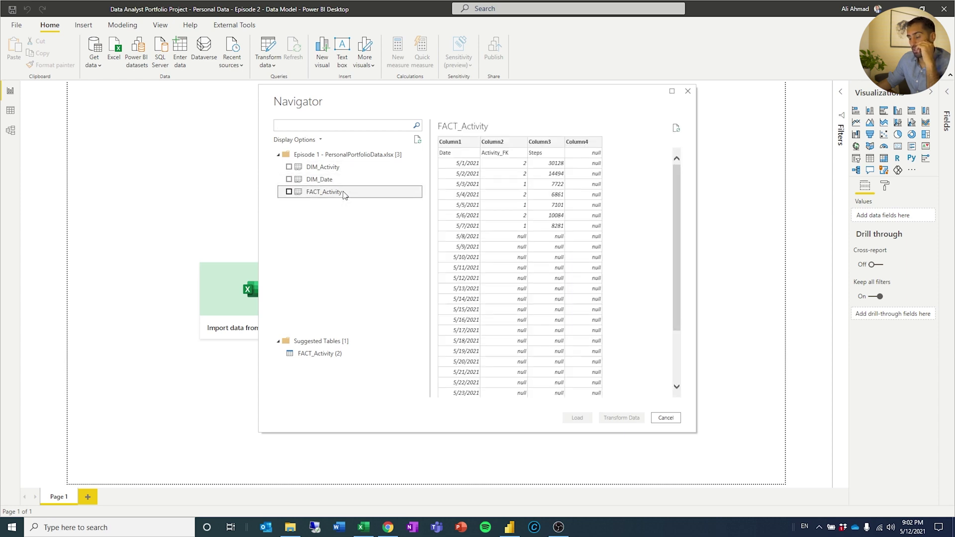
{"action": "left_click", "coordinate": [337, 180]}
{"action": "left_click", "coordinate": [338, 168]}
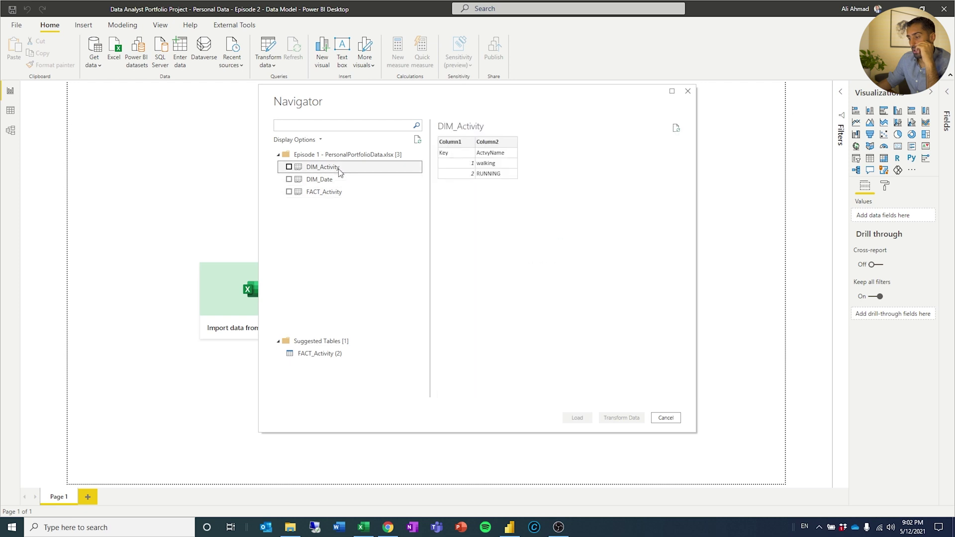
{"action": "left_click", "coordinate": [289, 167]}
{"action": "left_click", "coordinate": [289, 179]}
{"action": "left_click", "coordinate": [289, 192]}
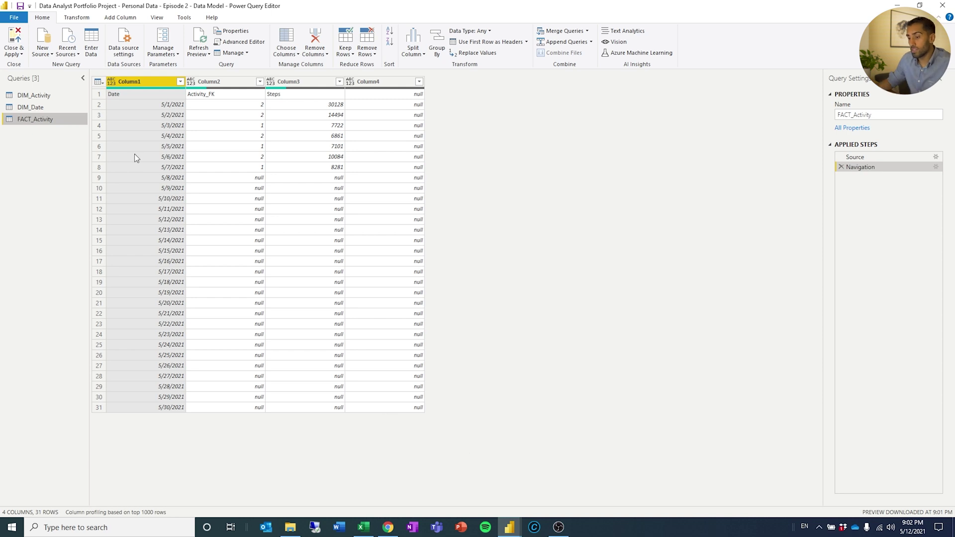
Look over the available transform and add-column commands for the DIM_Activity query, and promote its first row to headers.
{"action": "left_click", "coordinate": [49, 97]}
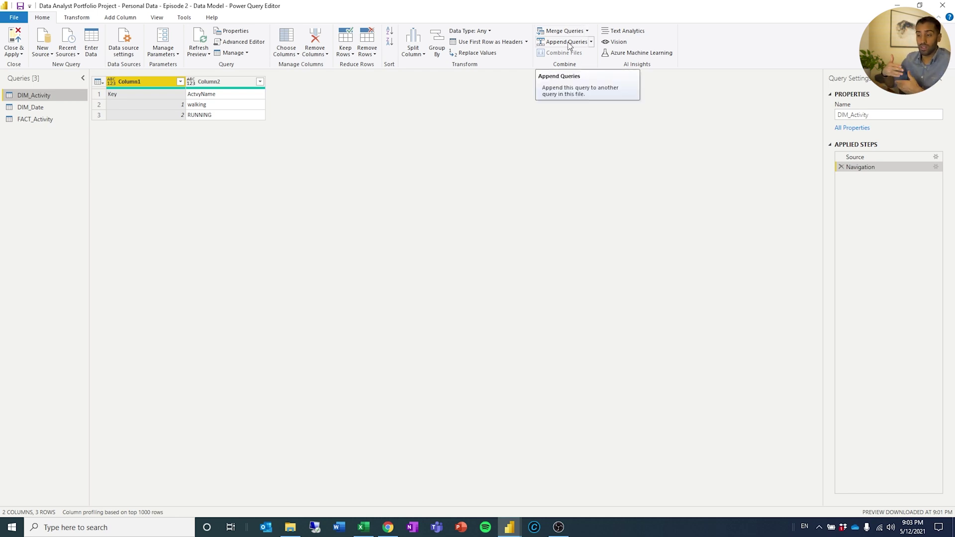
{"action": "left_click", "coordinate": [77, 17]}
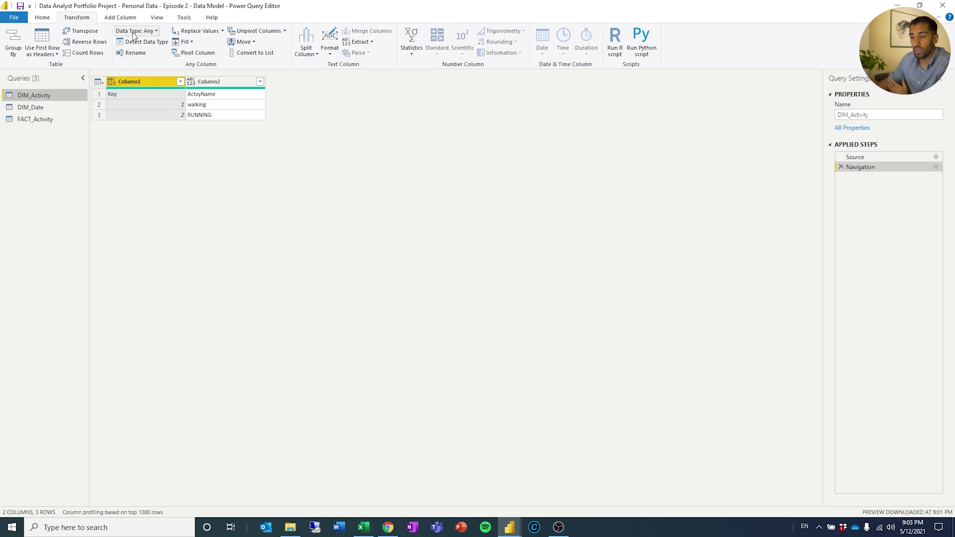
{"action": "left_click", "coordinate": [120, 17]}
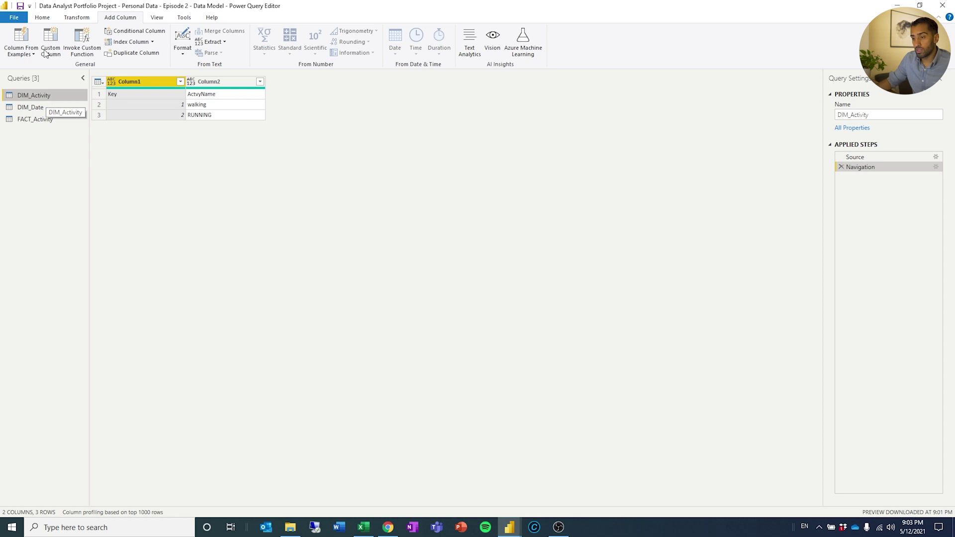
{"action": "left_click", "coordinate": [42, 17]}
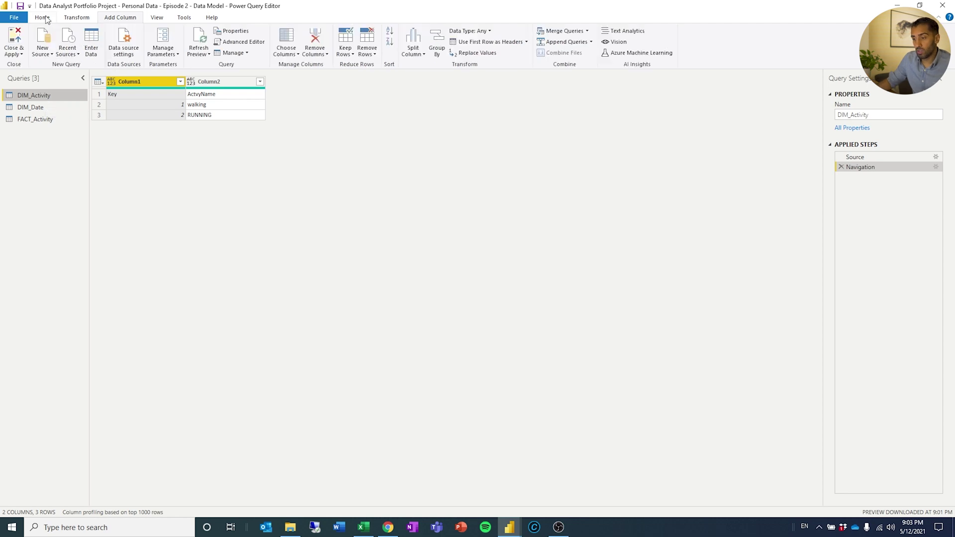
{"action": "left_click", "coordinate": [490, 43]}
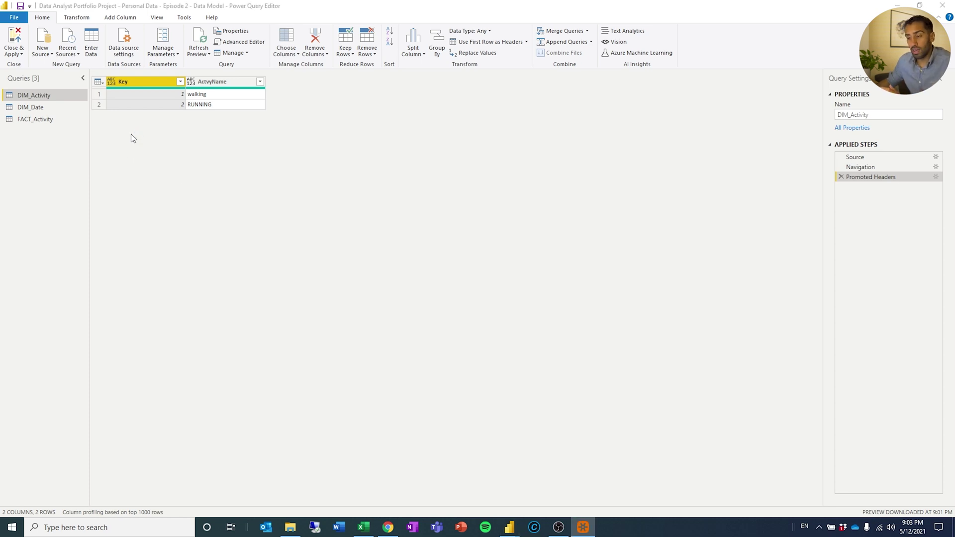
Rename the Key column of DIM_Activity to Activity_PK.
{"action": "right_click", "coordinate": [142, 85]}
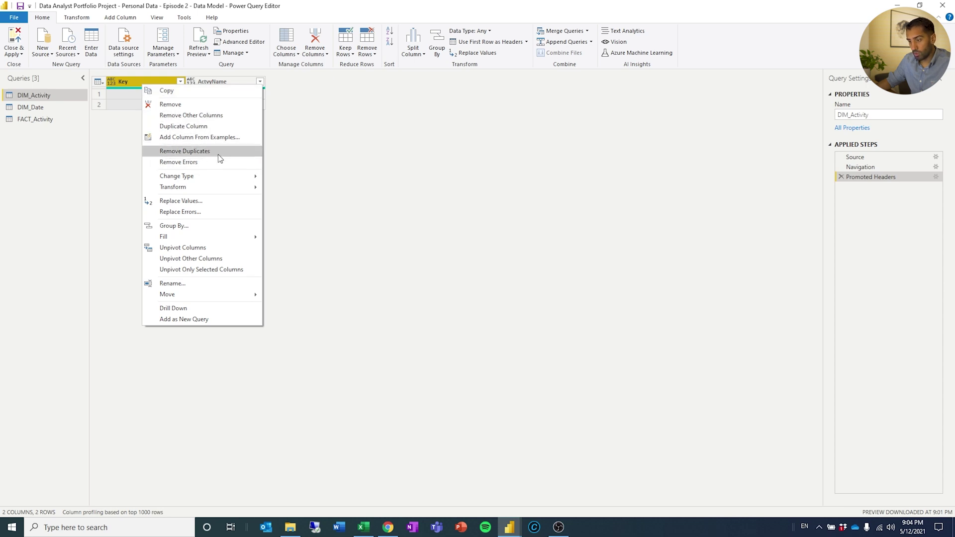
{"action": "left_click", "coordinate": [201, 284]}
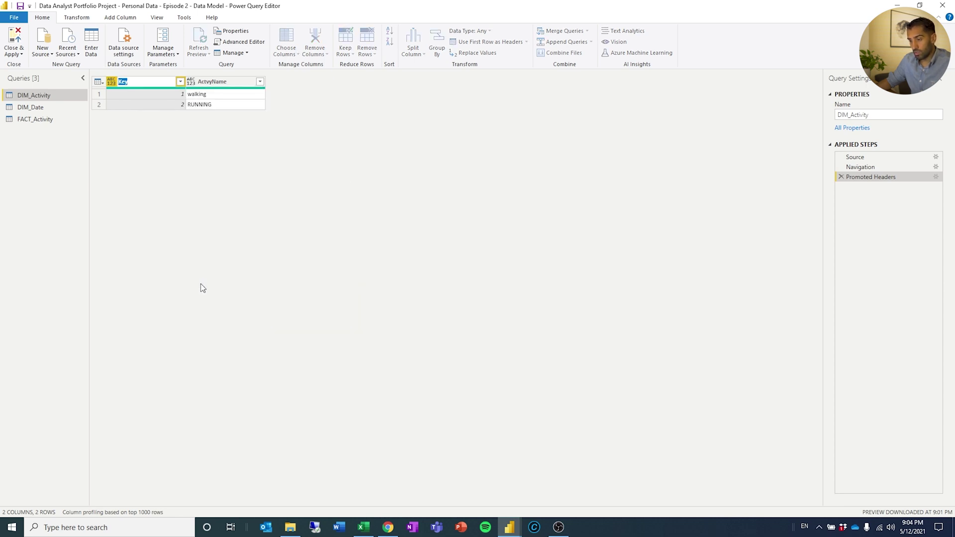
{"action": "type", "text": "Ac"}
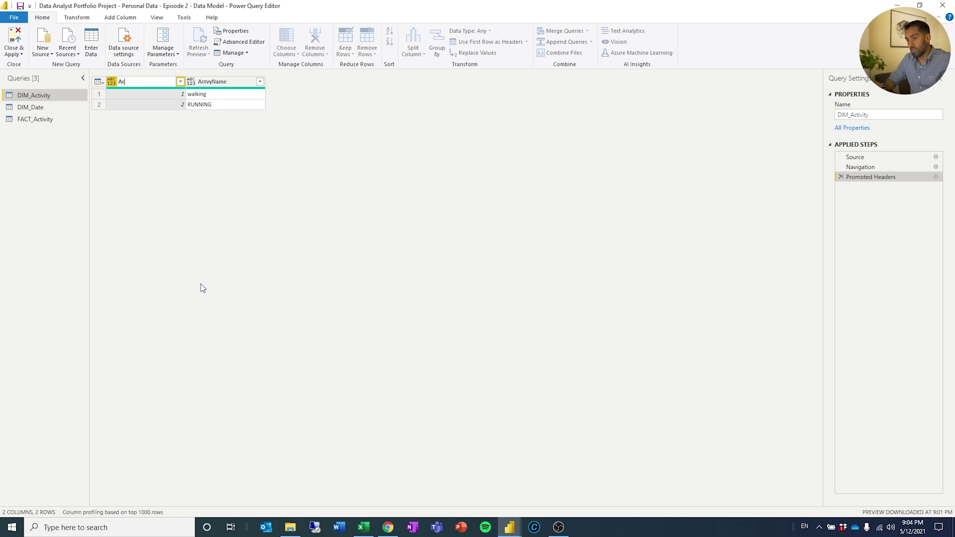
{"action": "type", "text": "tivity?PK"}
{"action": "key", "text": "Return"}
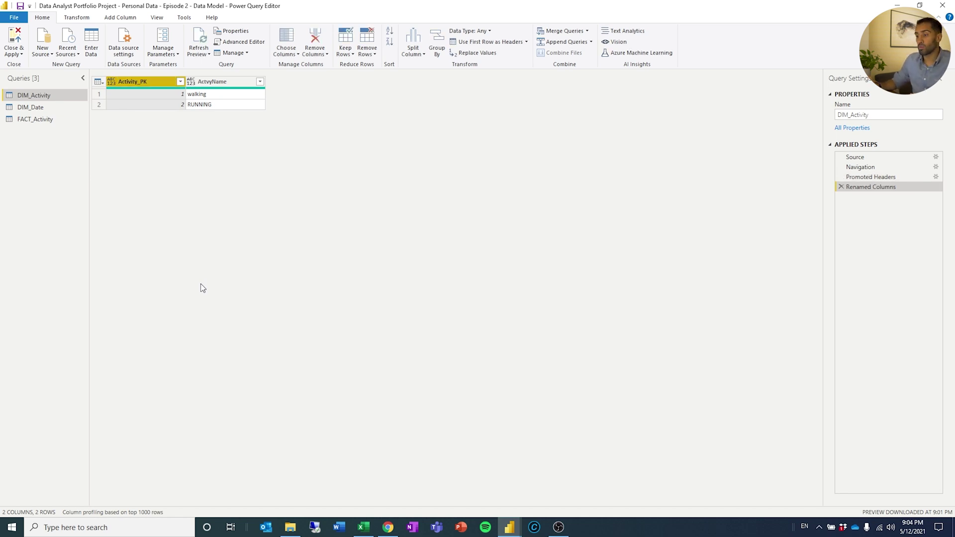
Rename the ActvyName column of DIM_Activity to ActivityName.
{"action": "left_click", "coordinate": [220, 81]}
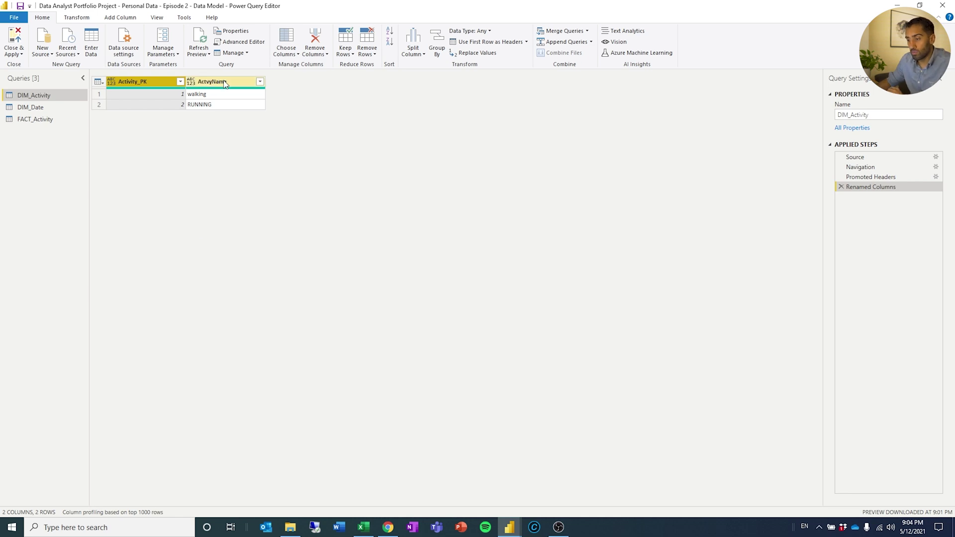
{"action": "right_click", "coordinate": [224, 83]}
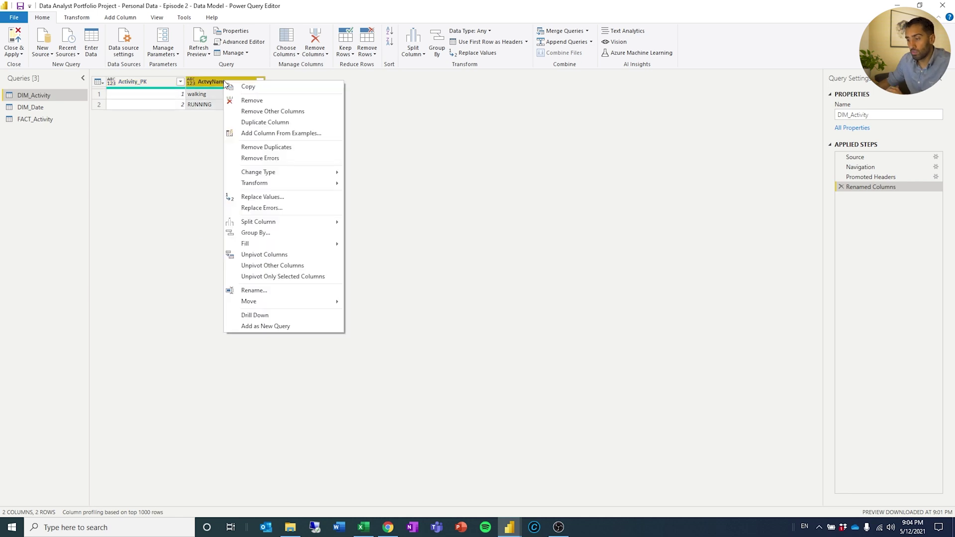
{"action": "left_click", "coordinate": [276, 291]}
{"action": "type", "text": "Act"}
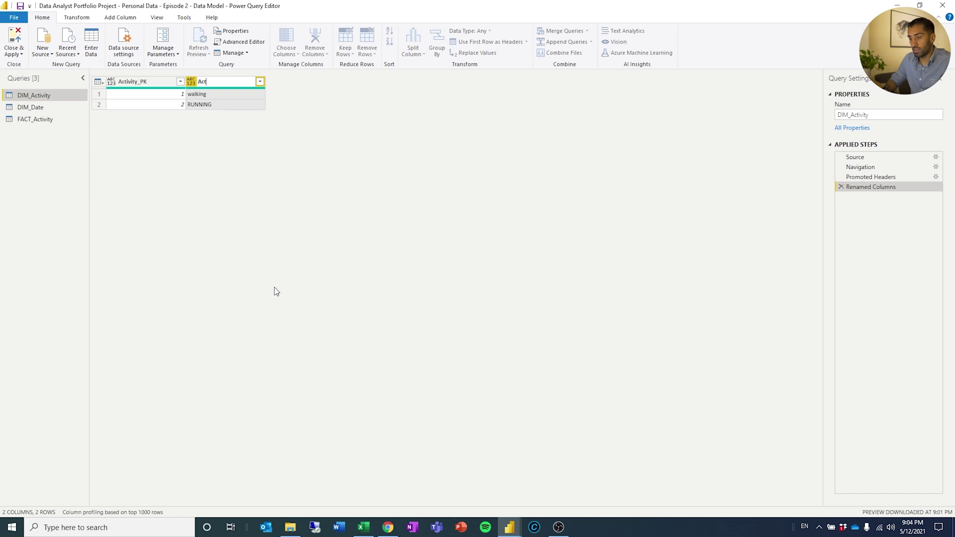
{"action": "type", "text": "ivityName"}
{"action": "key", "text": "Return"}
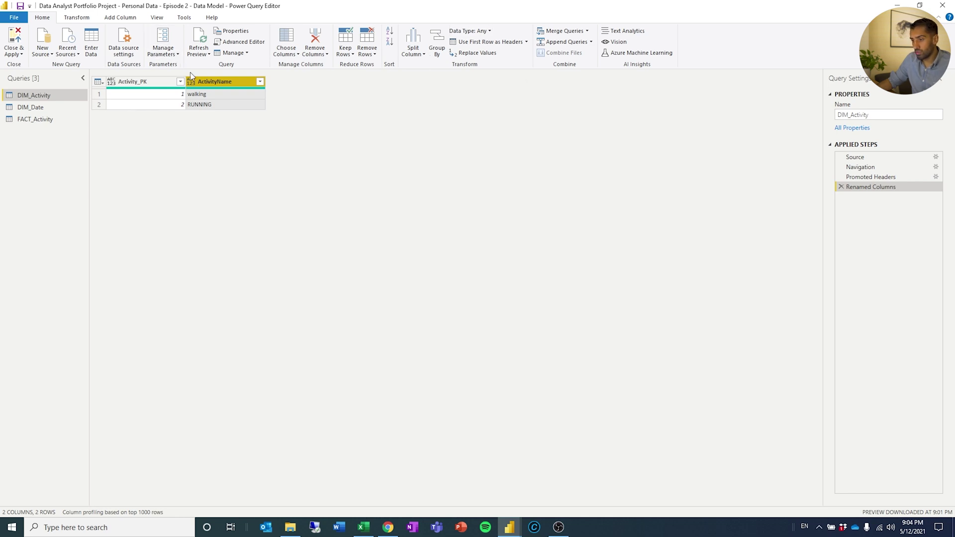
Format the ActivityName values in DIM_Activity so that each word is capitalized.
{"action": "left_click", "coordinate": [77, 18]}
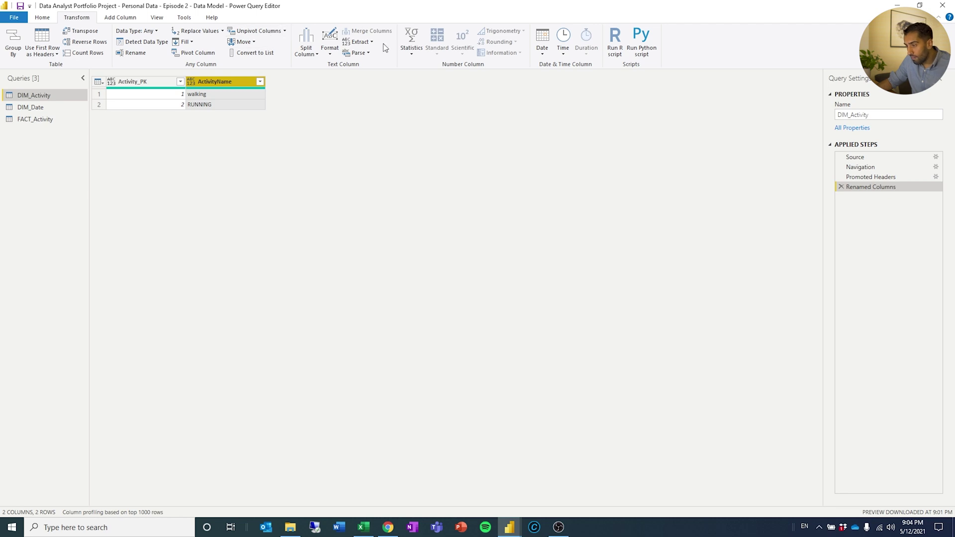
{"action": "left_click", "coordinate": [329, 57]}
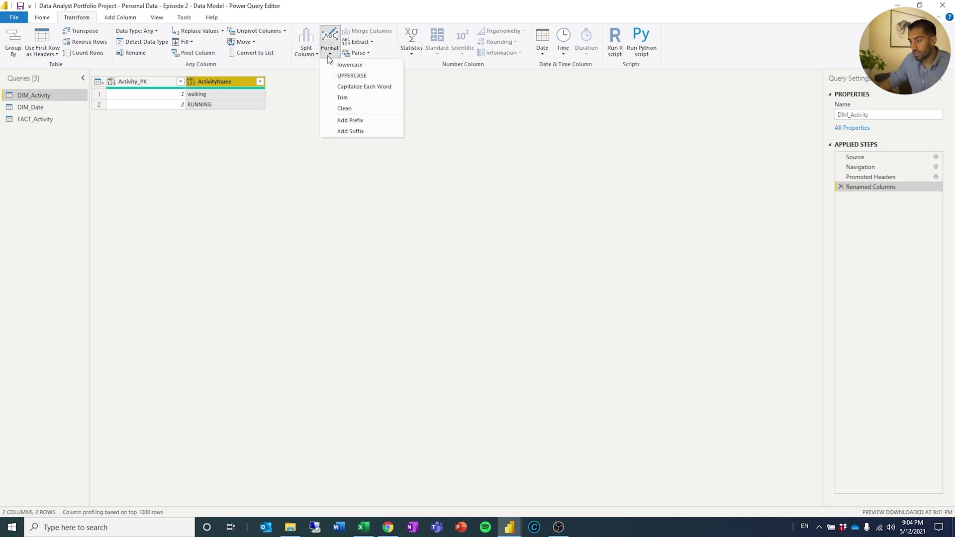
{"action": "left_click", "coordinate": [368, 88]}
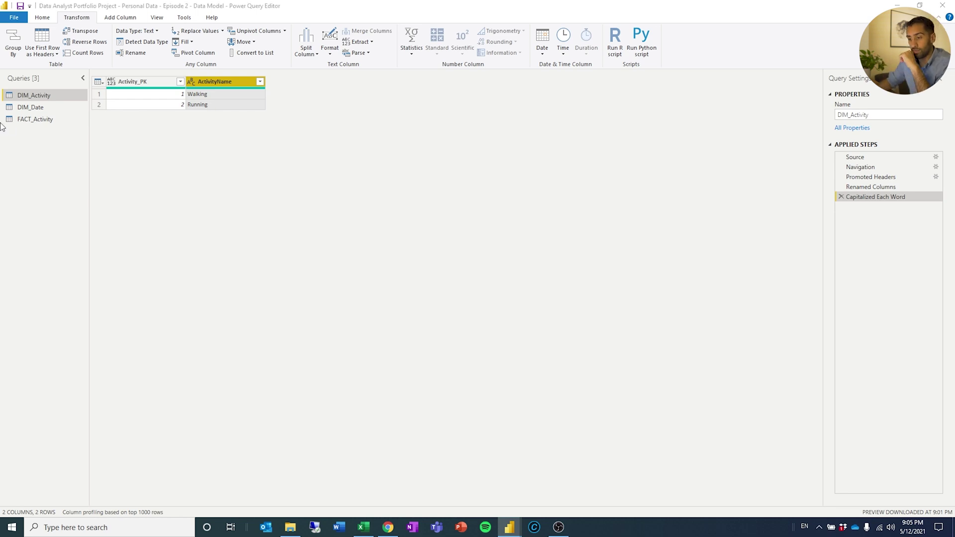
Promote the first row of DIM_Date to headers and set the Date column's data type to Date.
{"action": "left_click", "coordinate": [25, 110]}
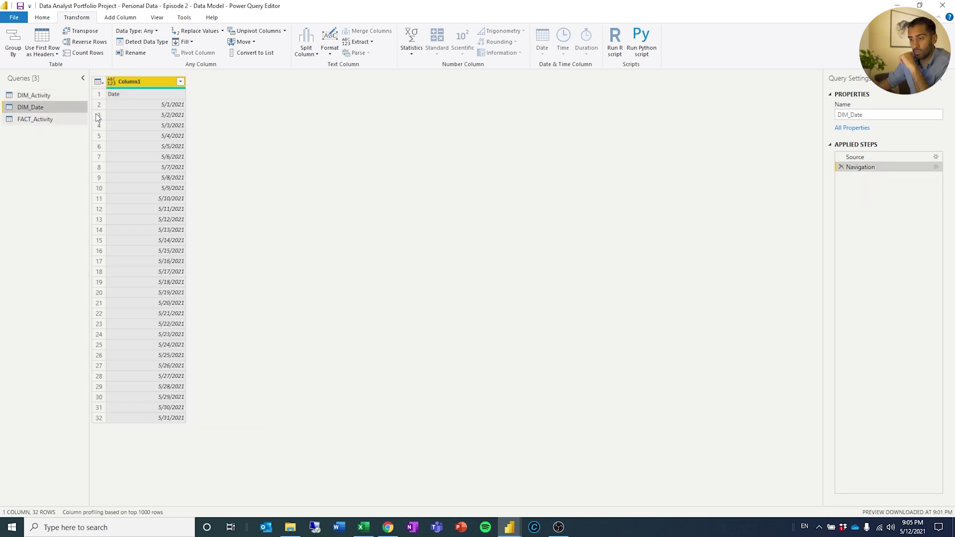
{"action": "left_click", "coordinate": [43, 18]}
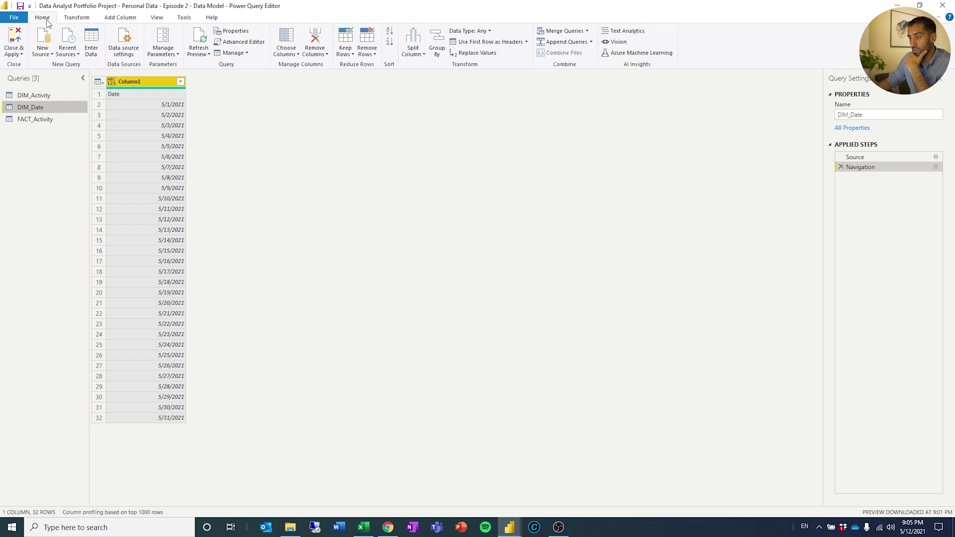
{"action": "left_click", "coordinate": [474, 44]}
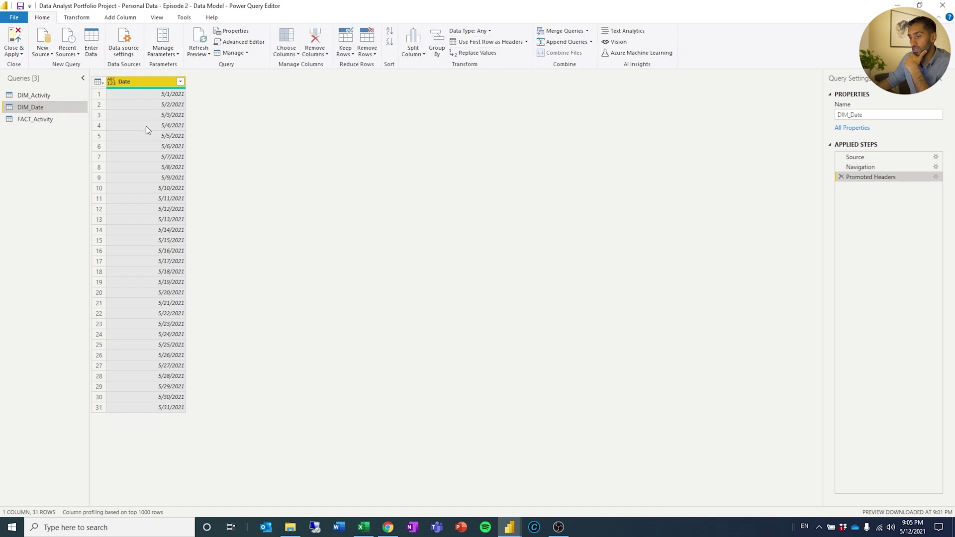
{"action": "left_click", "coordinate": [114, 82]}
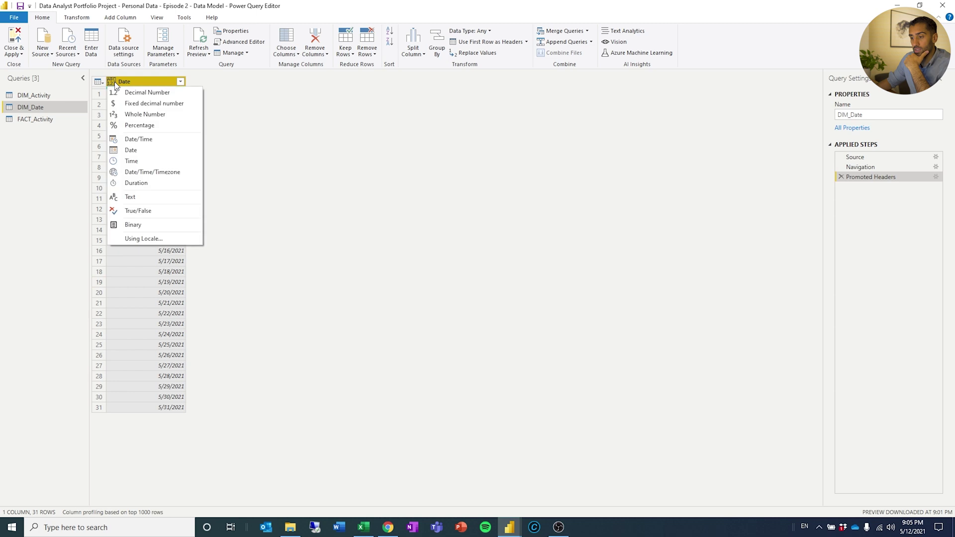
{"action": "left_click", "coordinate": [153, 150]}
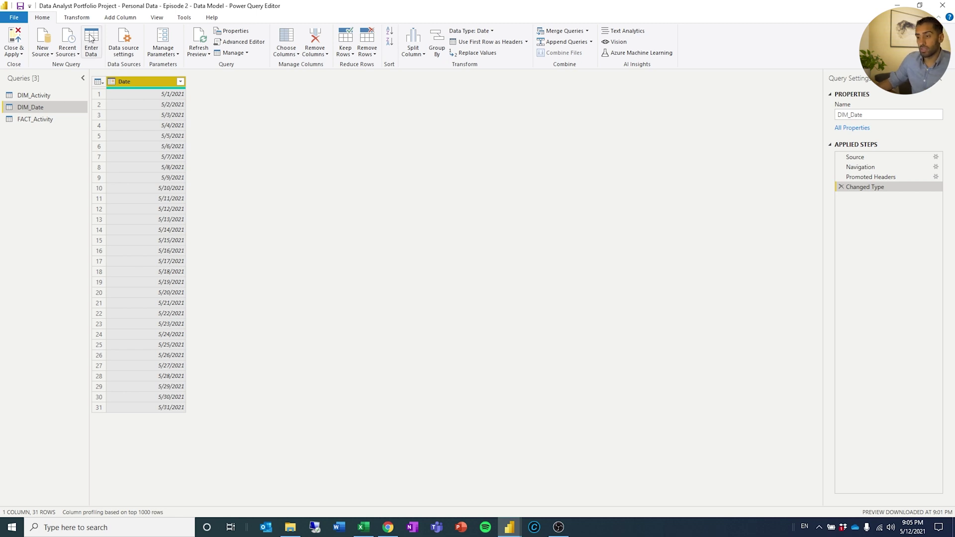
Add a day name column to DIM_Date from examples, using Day of Week Name from Date.
{"action": "left_click", "coordinate": [119, 18]}
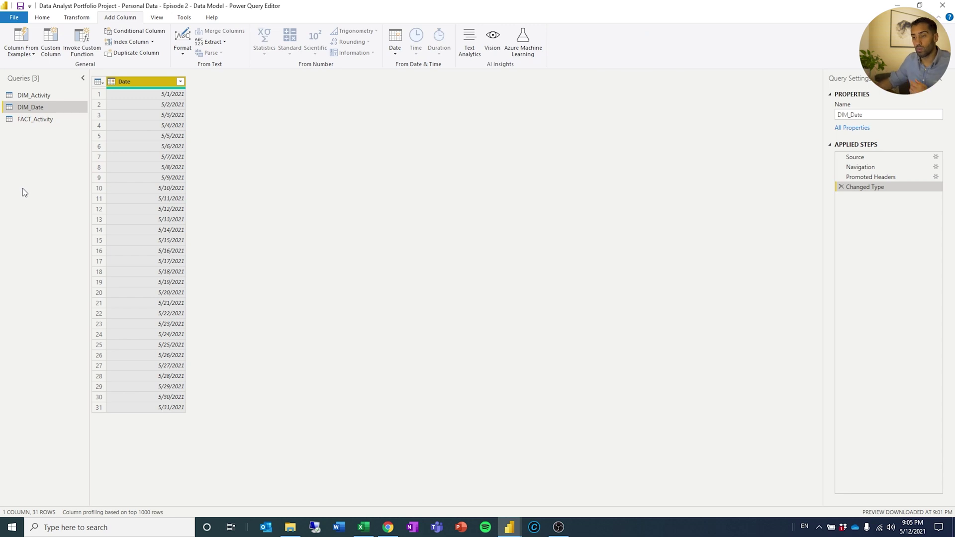
{"action": "left_click", "coordinate": [27, 56]}
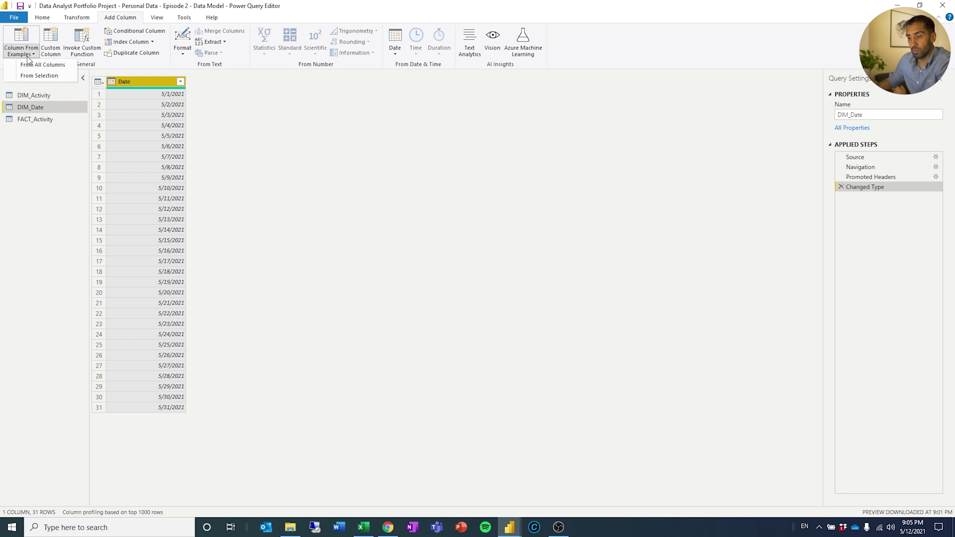
{"action": "left_click", "coordinate": [54, 76]}
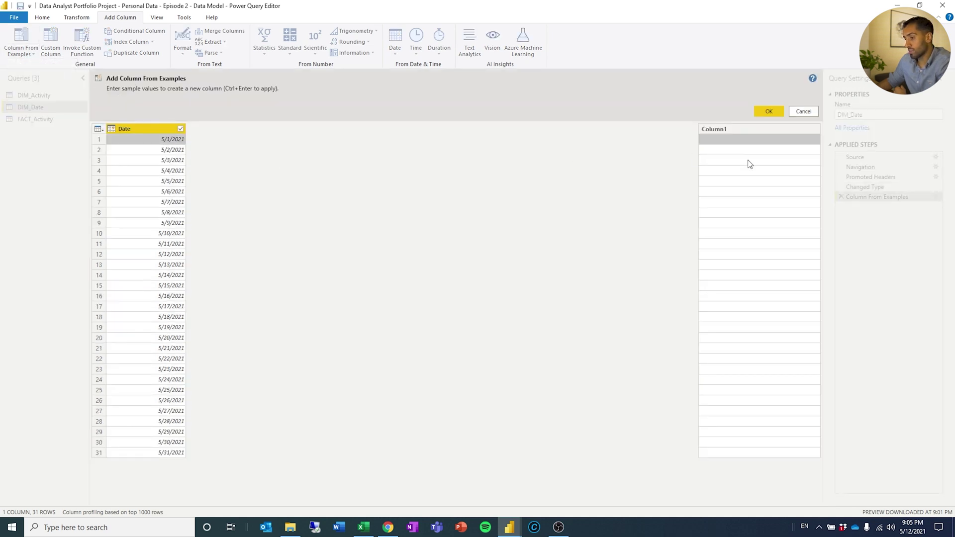
{"action": "double_click", "coordinate": [723, 140]}
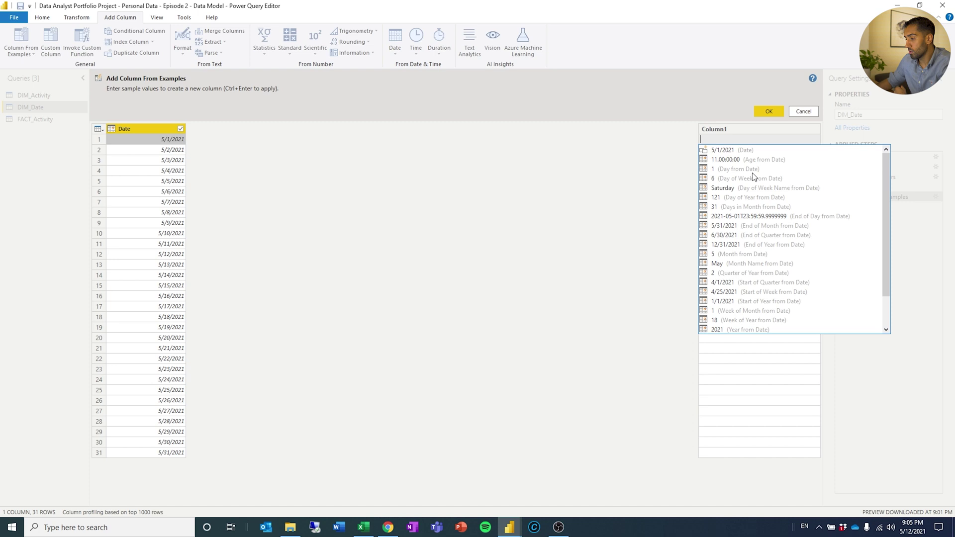
{"action": "scroll", "coordinate": [887, 184], "scroll_direction": "down", "scroll_amount": 2}
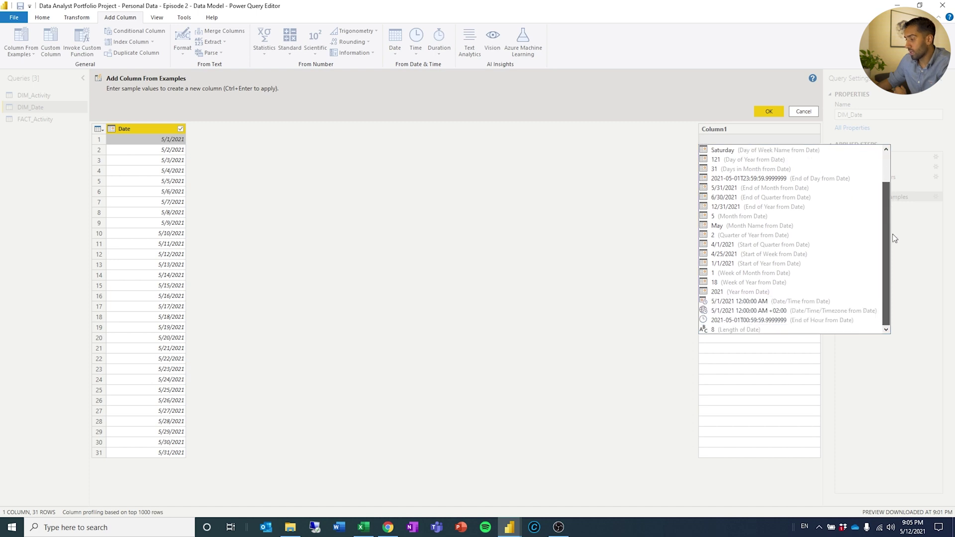
{"action": "scroll", "coordinate": [893, 182], "scroll_direction": "up", "scroll_amount": 2}
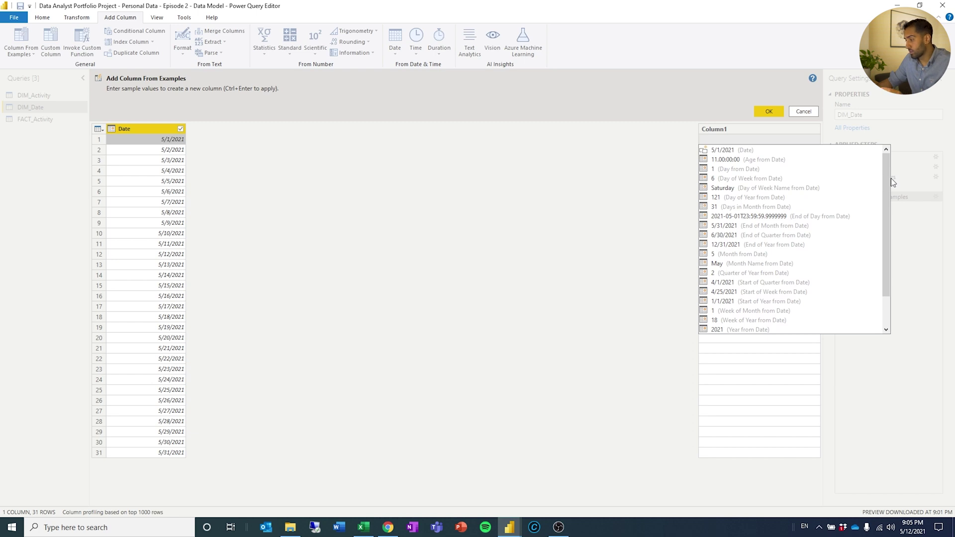
{"action": "left_click", "coordinate": [723, 188]}
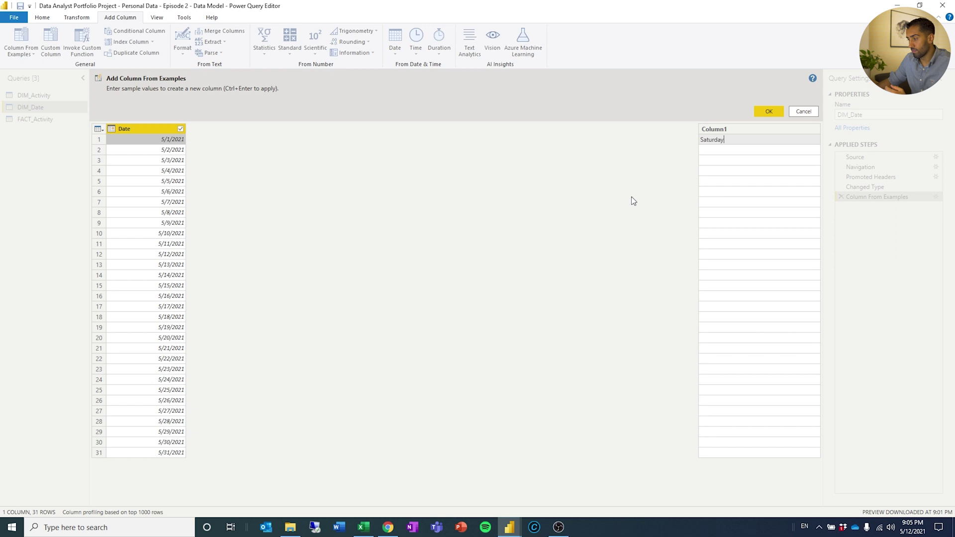
{"action": "left_click", "coordinate": [768, 112]}
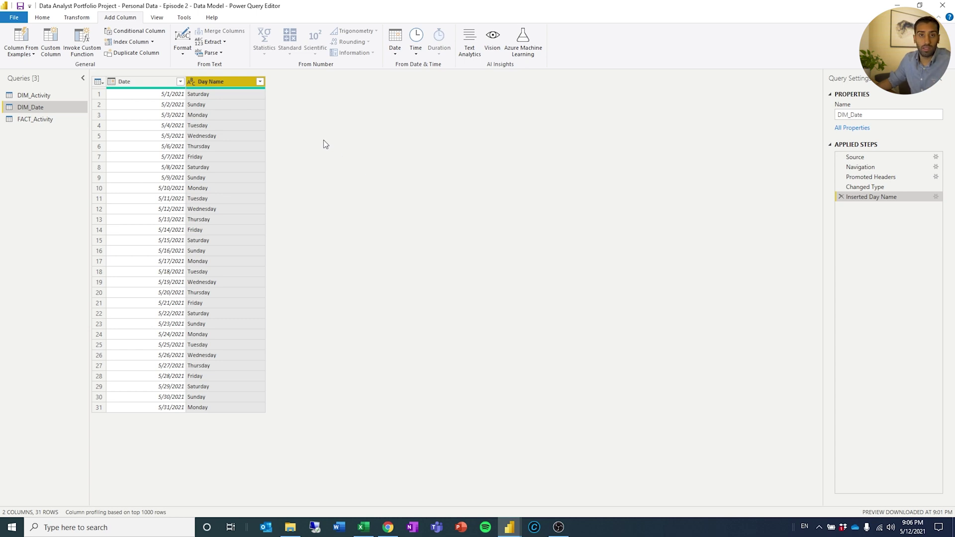
Add a month name column to DIM_Date from examples, using Month Name from Date.
{"action": "left_click", "coordinate": [120, 82]}
{"action": "left_click", "coordinate": [33, 54]}
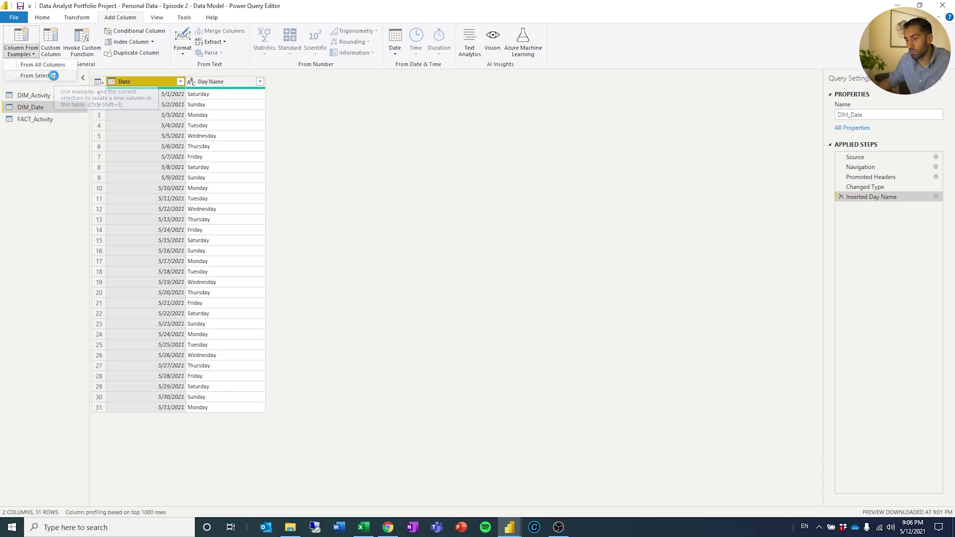
{"action": "left_click", "coordinate": [40, 75]}
{"action": "left_click", "coordinate": [721, 140]}
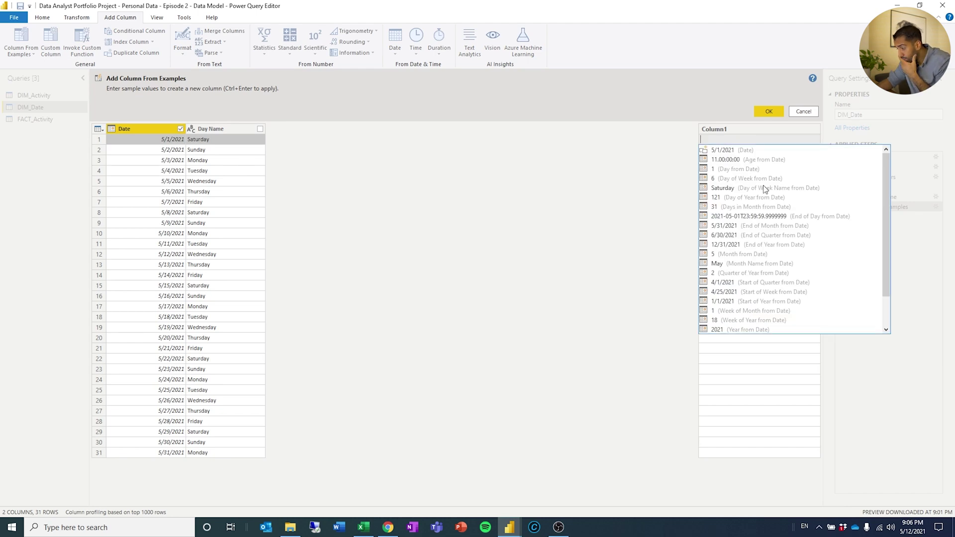
{"action": "left_click", "coordinate": [783, 265]}
{"action": "left_click", "coordinate": [767, 111]}
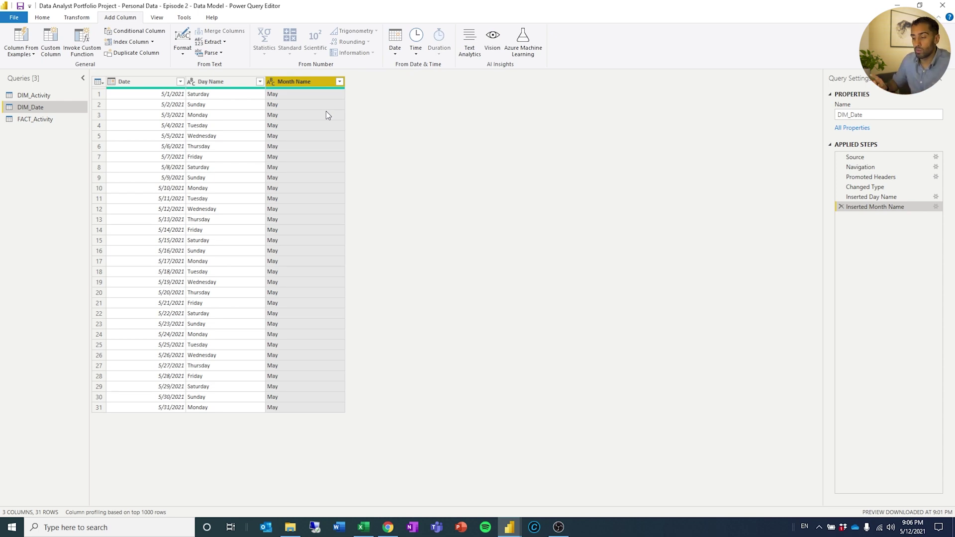
Add a week number column to DIM_Date from examples, using Week of Year from Date with the Date column included as source.
{"action": "left_click", "coordinate": [26, 58]}
{"action": "left_click", "coordinate": [40, 78]}
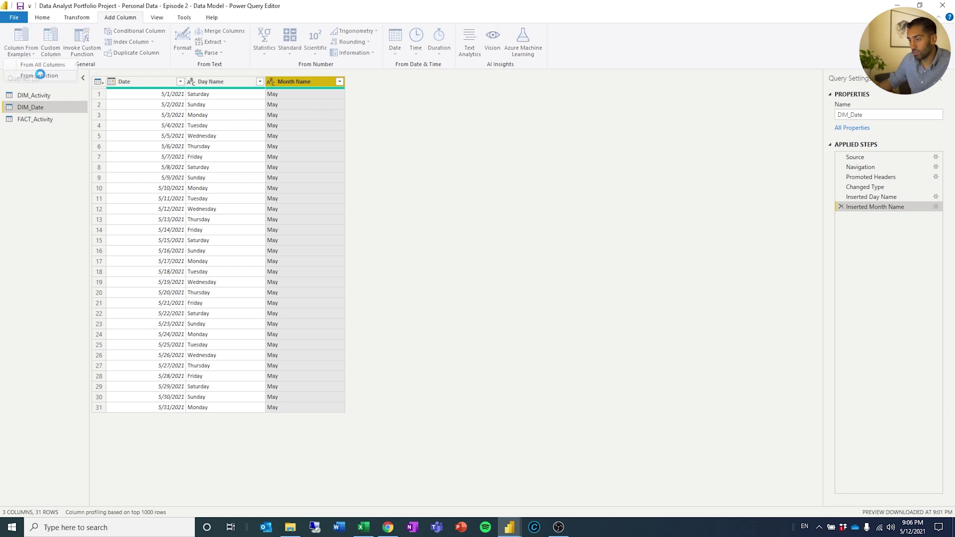
{"action": "left_click", "coordinate": [714, 143]}
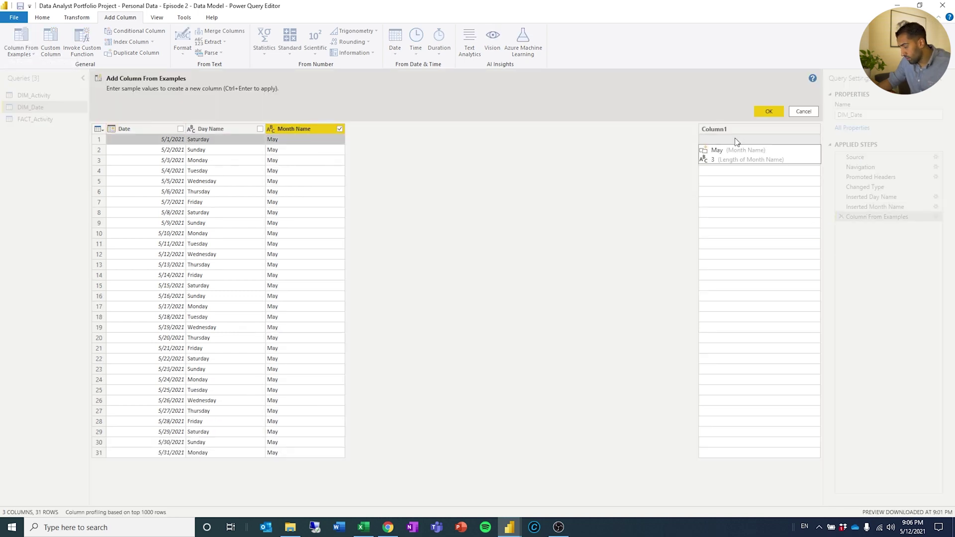
{"action": "left_click", "coordinate": [180, 128]}
{"action": "left_click", "coordinate": [732, 140]}
{"action": "scroll", "coordinate": [802, 256], "scroll_direction": "down", "scroll_amount": 5}
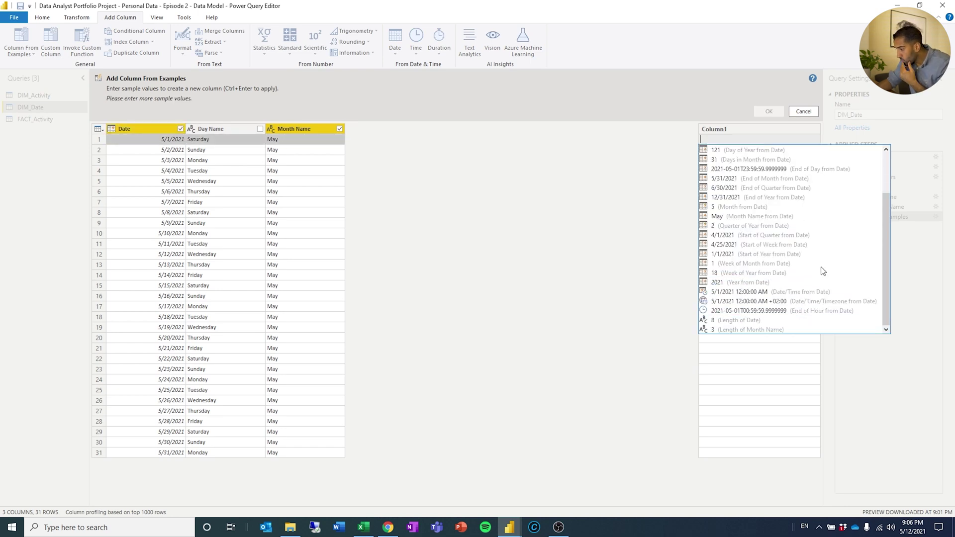
{"action": "left_click", "coordinate": [796, 279]}
{"action": "left_click", "coordinate": [768, 111]}
Add a numeric weekday column to DIM_Date from examples, using Day of Week from Date.
{"action": "left_click", "coordinate": [27, 53]}
{"action": "left_click", "coordinate": [40, 75]}
{"action": "left_click", "coordinate": [721, 140]}
{"action": "scroll", "coordinate": [778, 256], "scroll_direction": "down", "scroll_amount": 3}
{"action": "scroll", "coordinate": [777, 256], "scroll_direction": "up", "scroll_amount": 1}
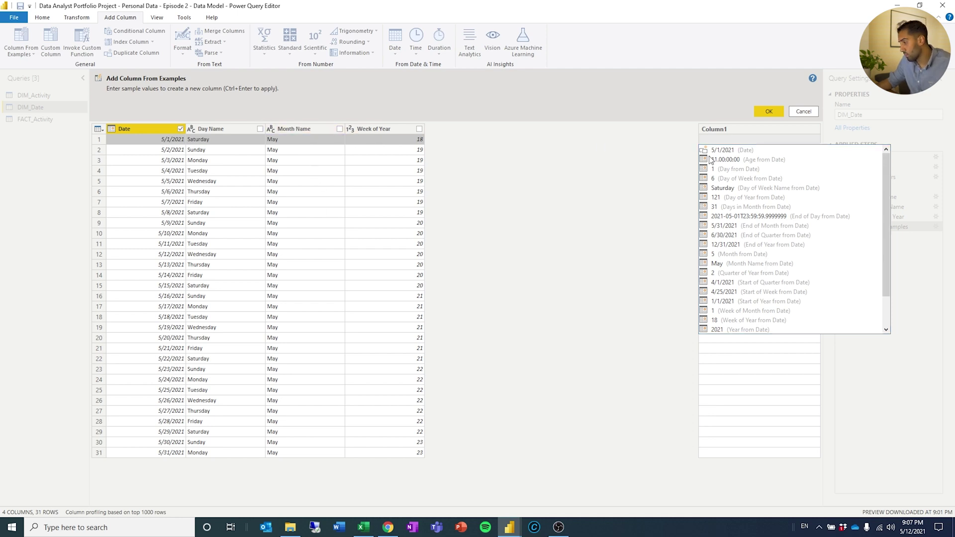
{"action": "left_click", "coordinate": [784, 180]}
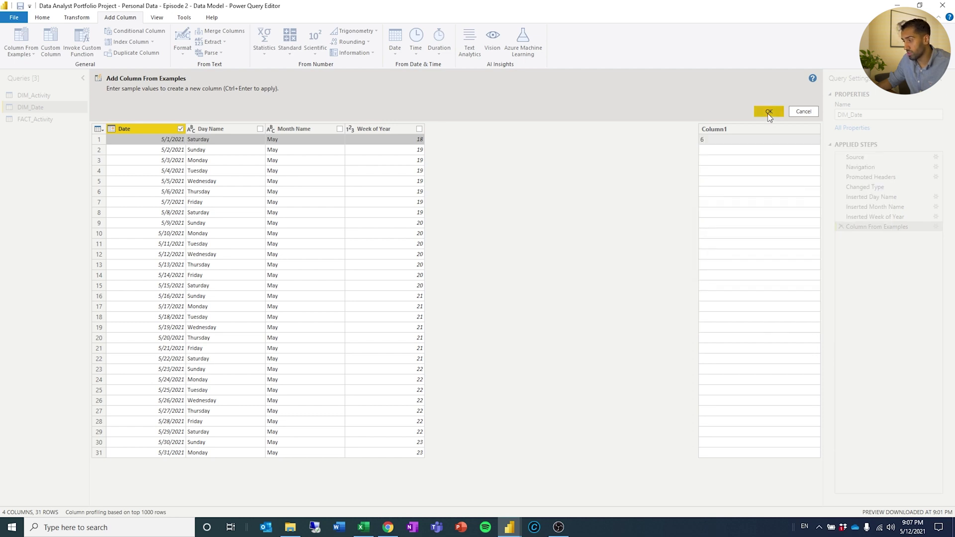
{"action": "left_click", "coordinate": [767, 112]}
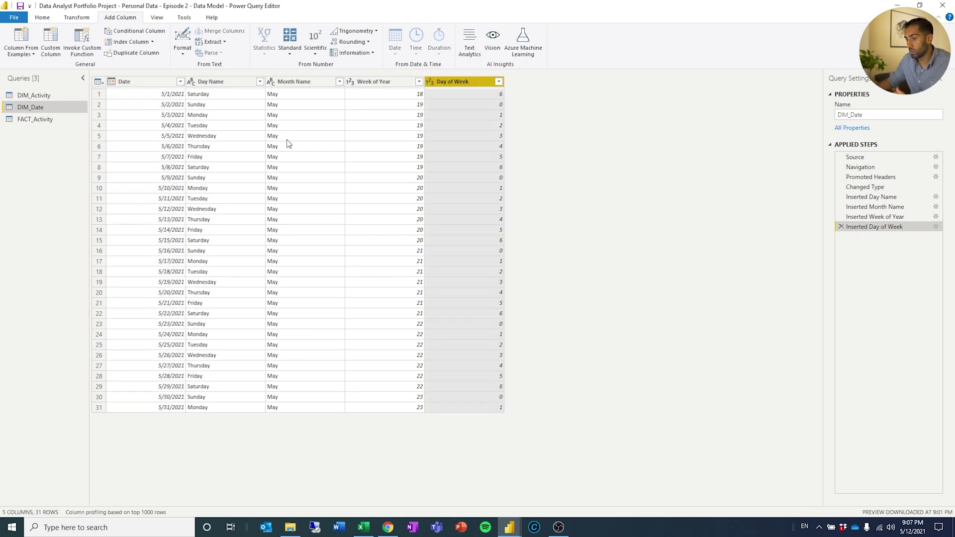
Try adding a Days in Month column derived from Date to DIM_Date, and delete that applied step.
{"action": "left_click", "coordinate": [26, 54]}
{"action": "left_click", "coordinate": [39, 75]}
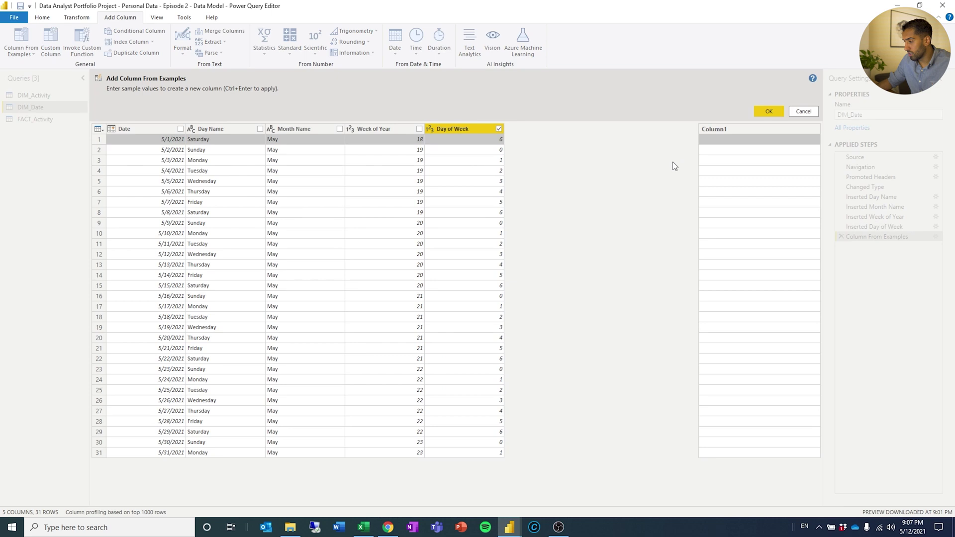
{"action": "left_click", "coordinate": [749, 143]}
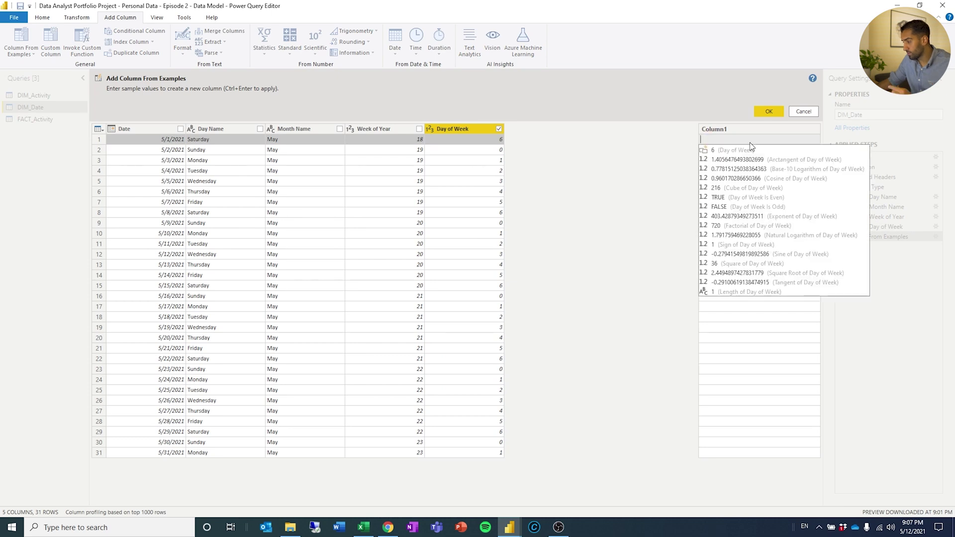
{"action": "left_click", "coordinate": [635, 200]}
{"action": "left_click", "coordinate": [181, 129]}
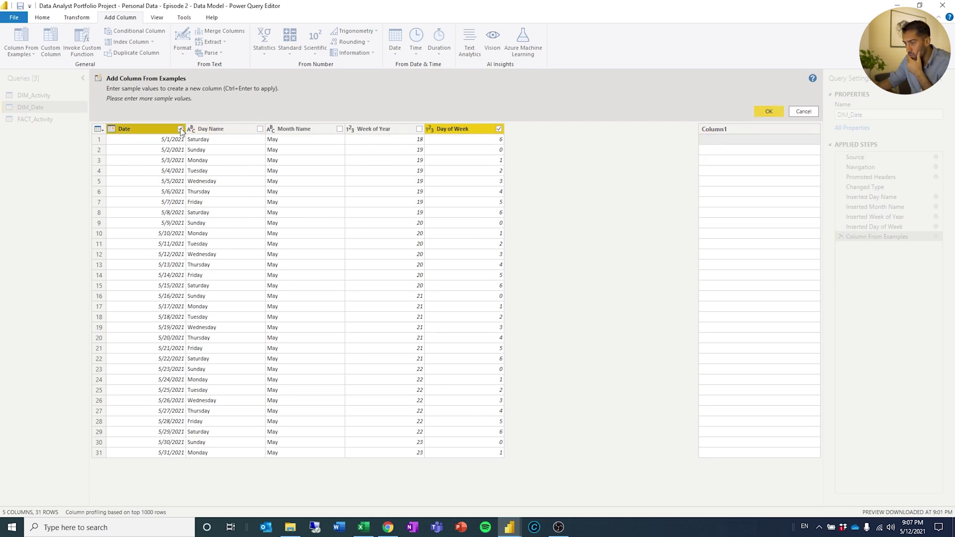
{"action": "left_click", "coordinate": [499, 129]}
{"action": "left_click", "coordinate": [737, 142]}
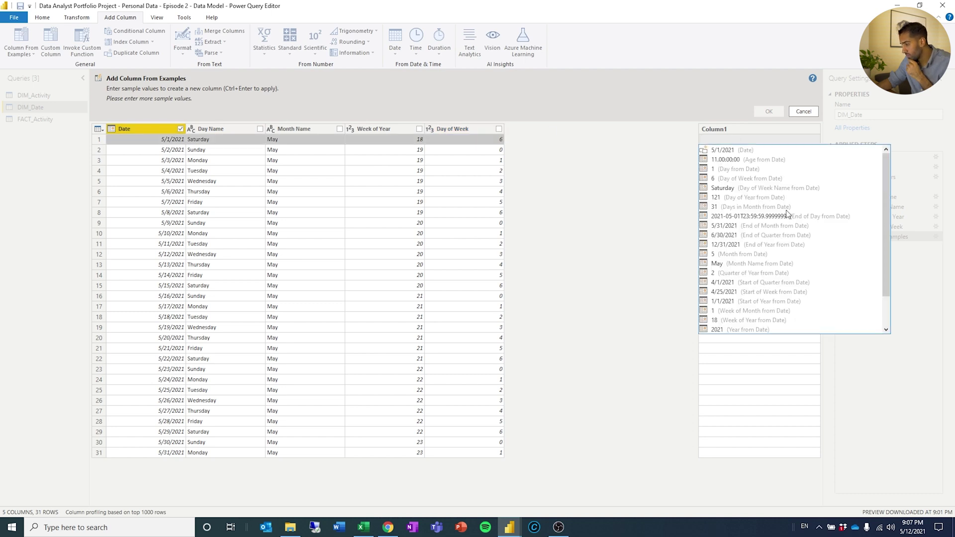
{"action": "scroll", "coordinate": [787, 214], "scroll_direction": "down", "scroll_amount": 2}
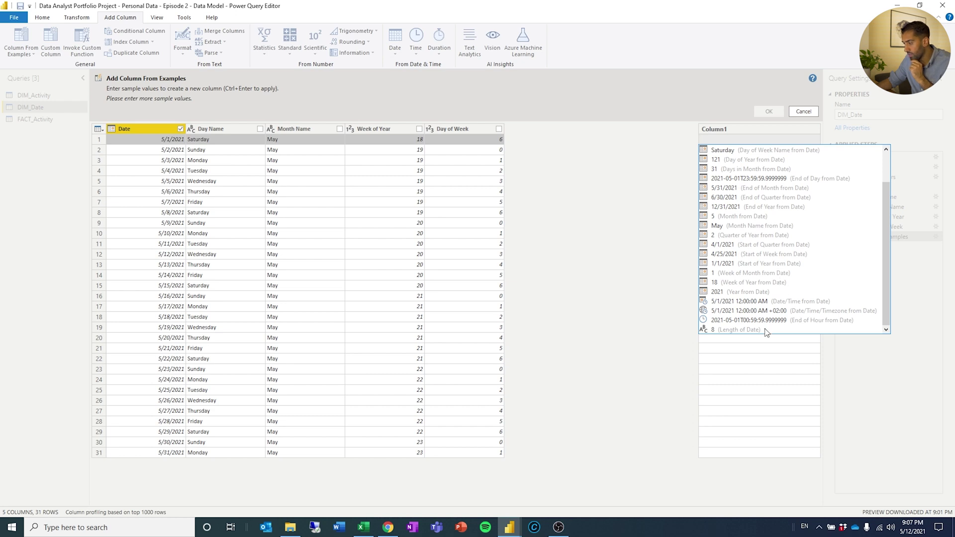
{"action": "scroll", "coordinate": [762, 298], "scroll_direction": "up", "scroll_amount": 2}
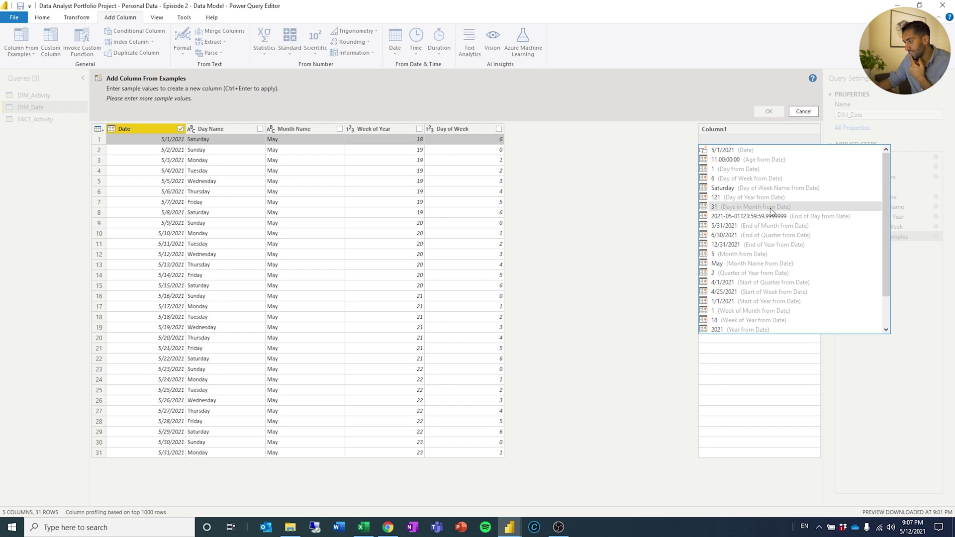
{"action": "left_click", "coordinate": [776, 207]}
{"action": "left_click", "coordinate": [768, 112]}
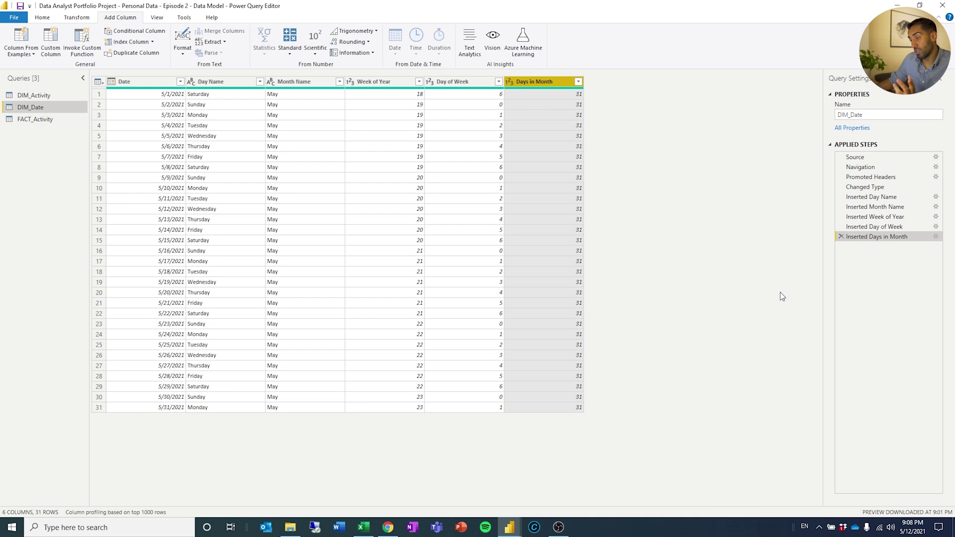
{"action": "left_click", "coordinate": [840, 237]}
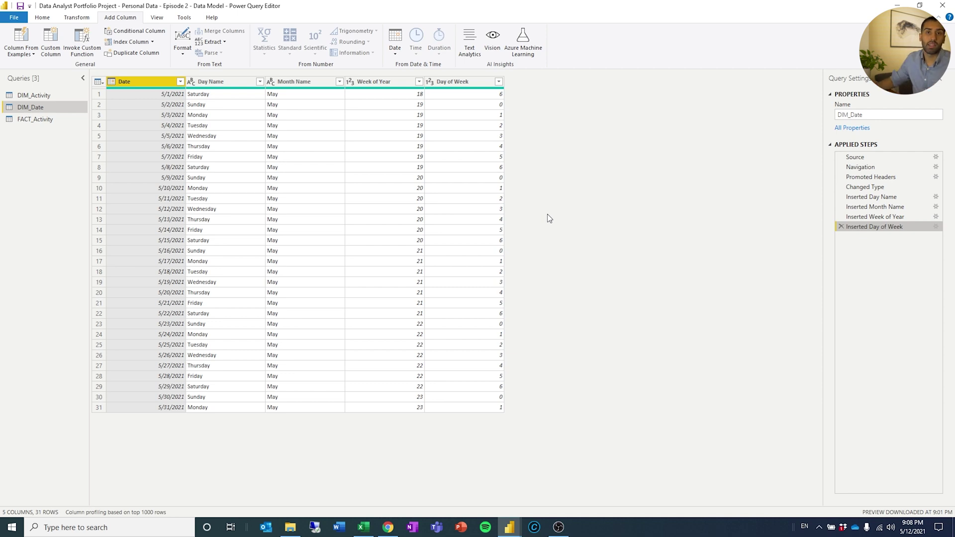
Promote the first row of FACT_Activity to headers and remove the empty Column4.
{"action": "left_click", "coordinate": [49, 120]}
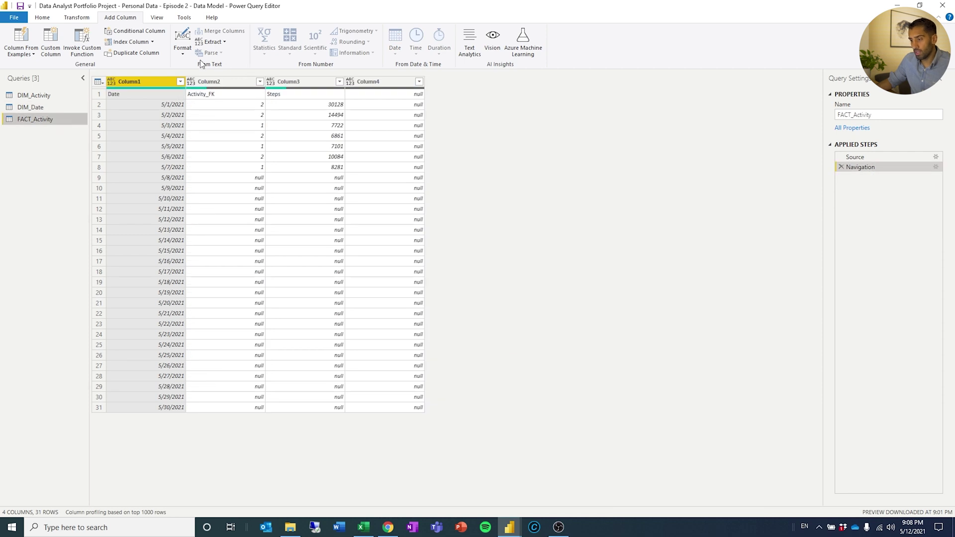
{"action": "left_click", "coordinate": [50, 20]}
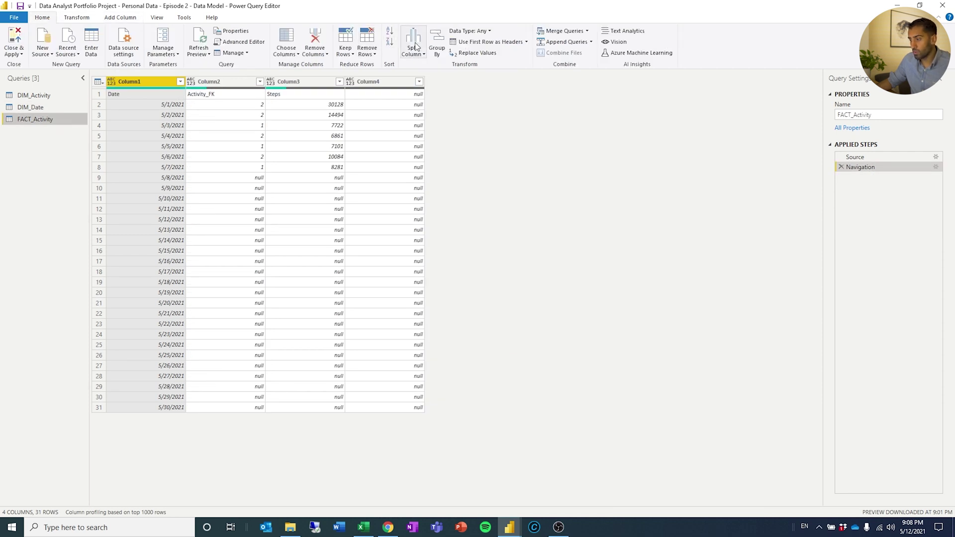
{"action": "left_click", "coordinate": [495, 44]}
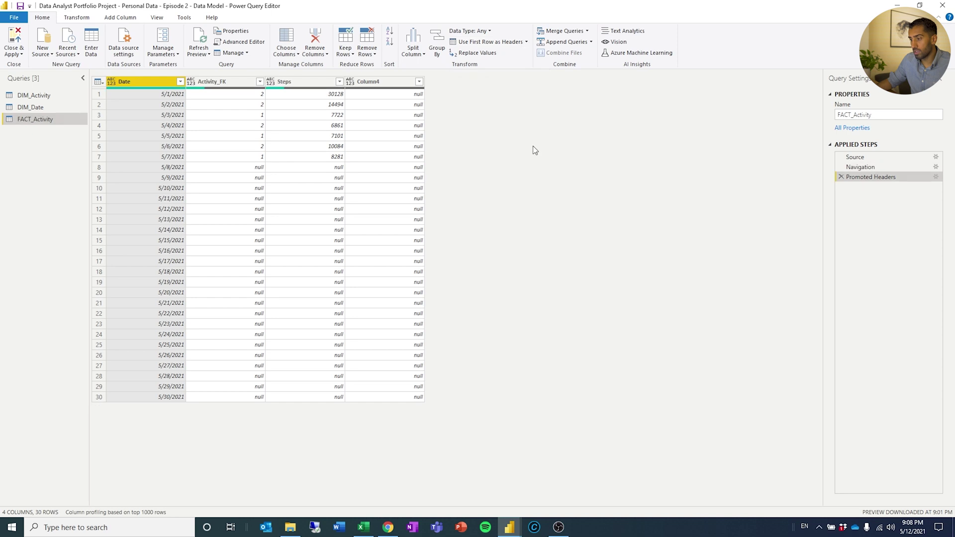
{"action": "left_click", "coordinate": [394, 86]}
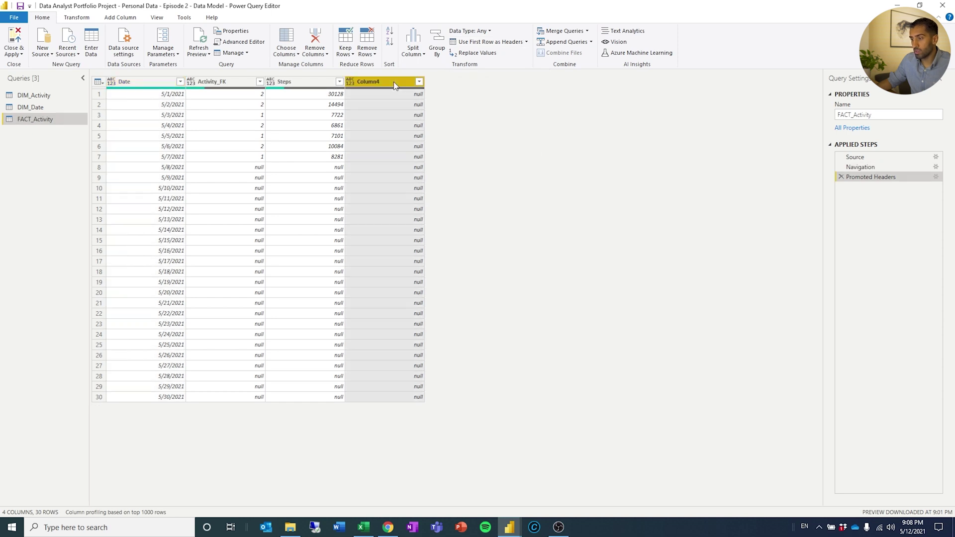
{"action": "left_click", "coordinate": [319, 54]}
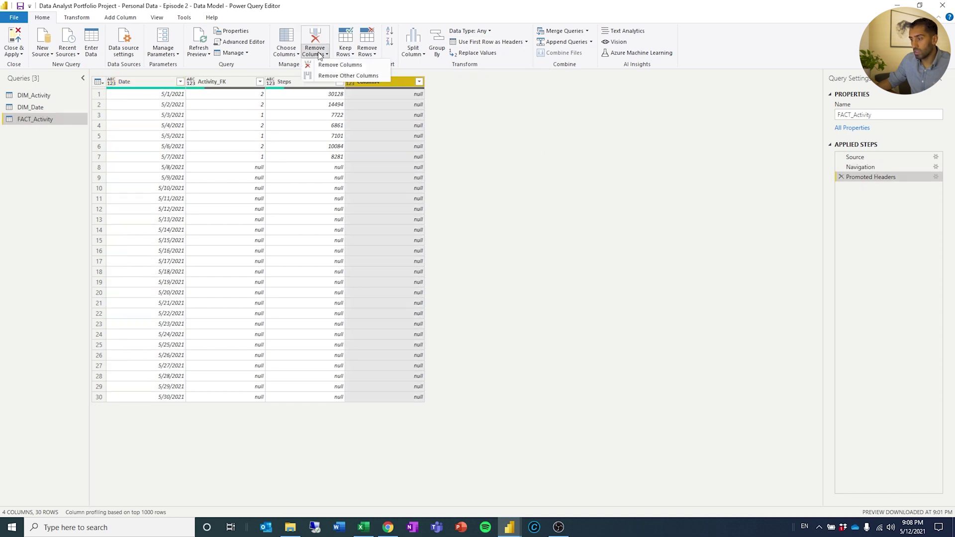
{"action": "left_click", "coordinate": [352, 67]}
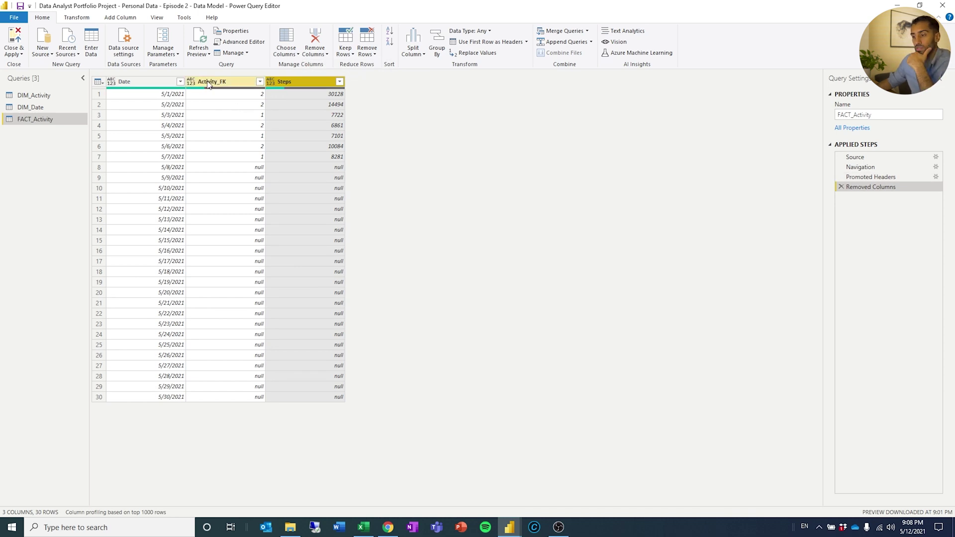
Set the data types in FACT_Activity to Date for the Date column and Whole Number for Steps.
{"action": "left_click", "coordinate": [111, 83]}
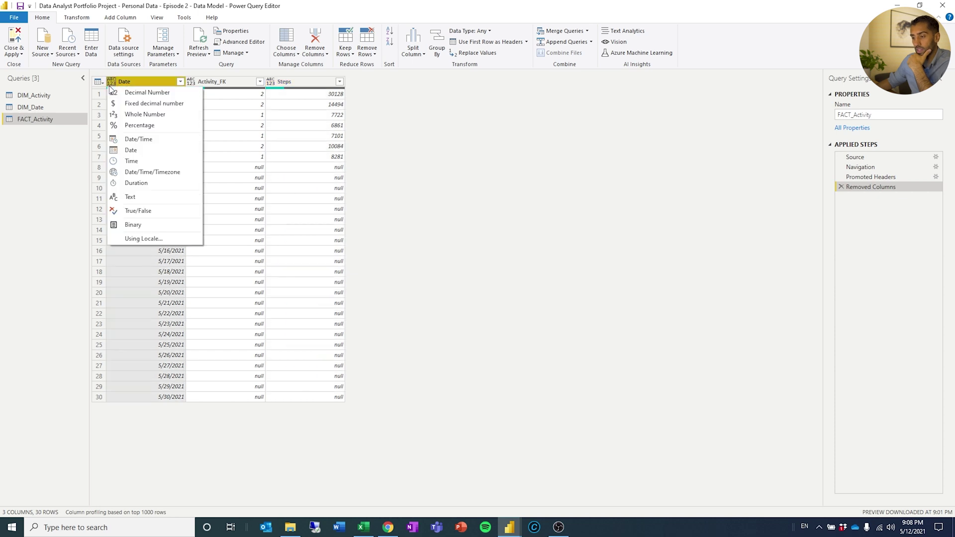
{"action": "left_click", "coordinate": [141, 148]}
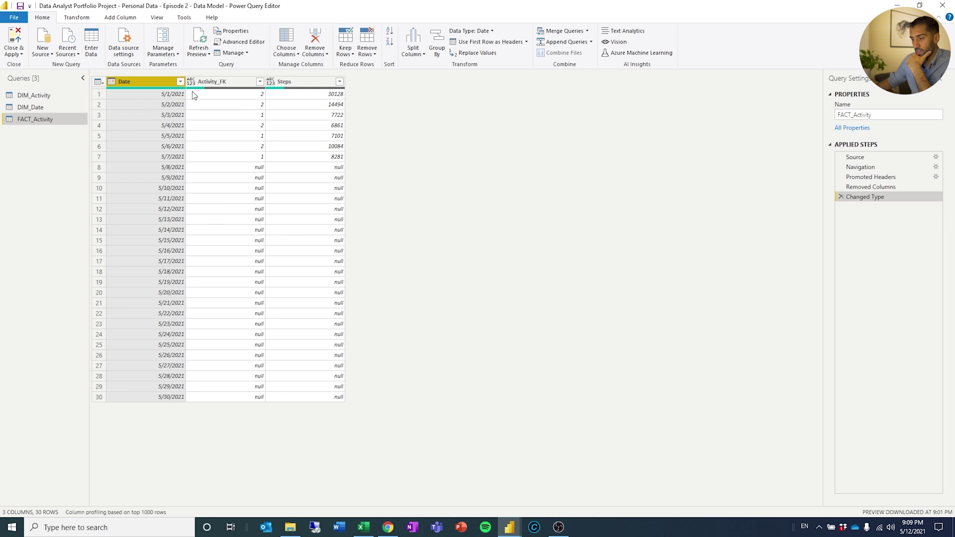
{"action": "left_click", "coordinate": [271, 82]}
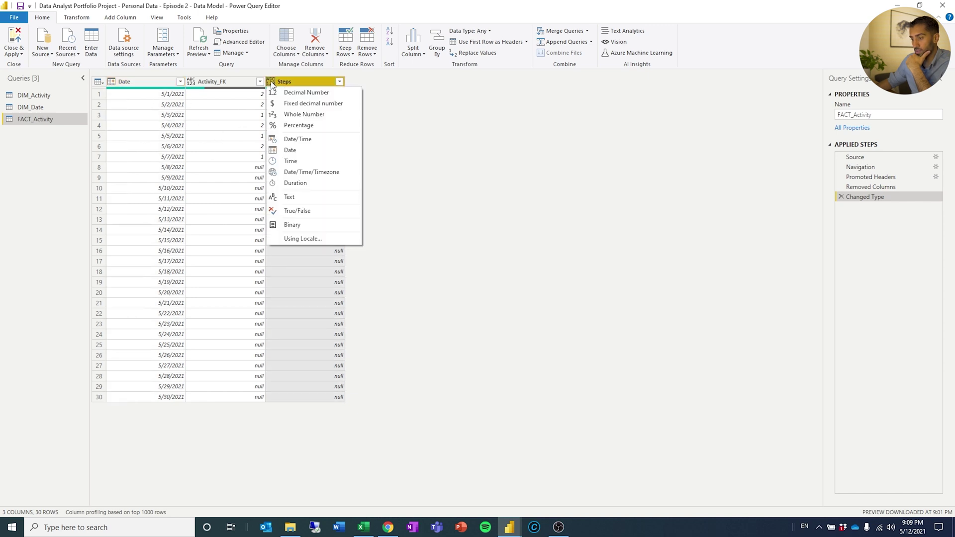
{"action": "left_click", "coordinate": [354, 117]}
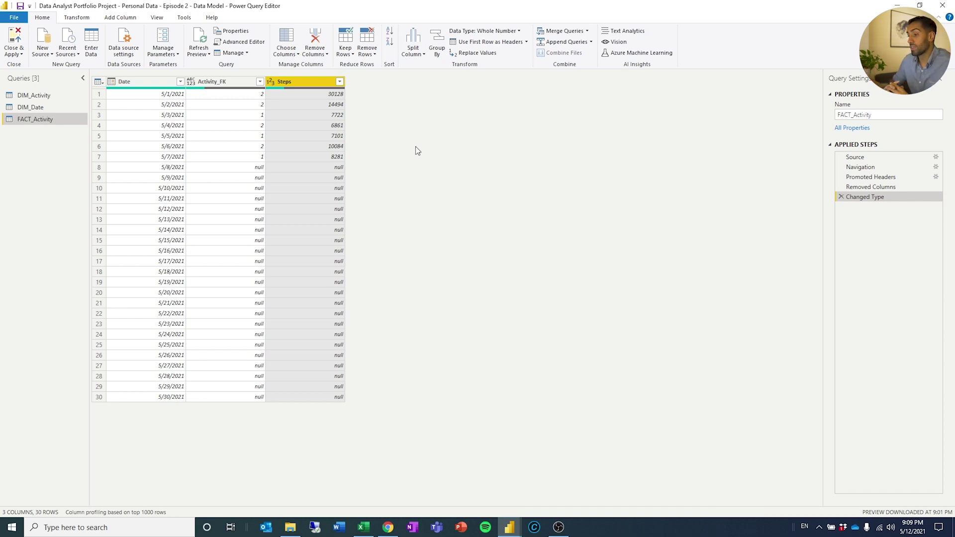
Apply the query changes and delete the existing relationship between DIM_Activity and FACT_Activity in the model view.
{"action": "left_click", "coordinate": [13, 38]}
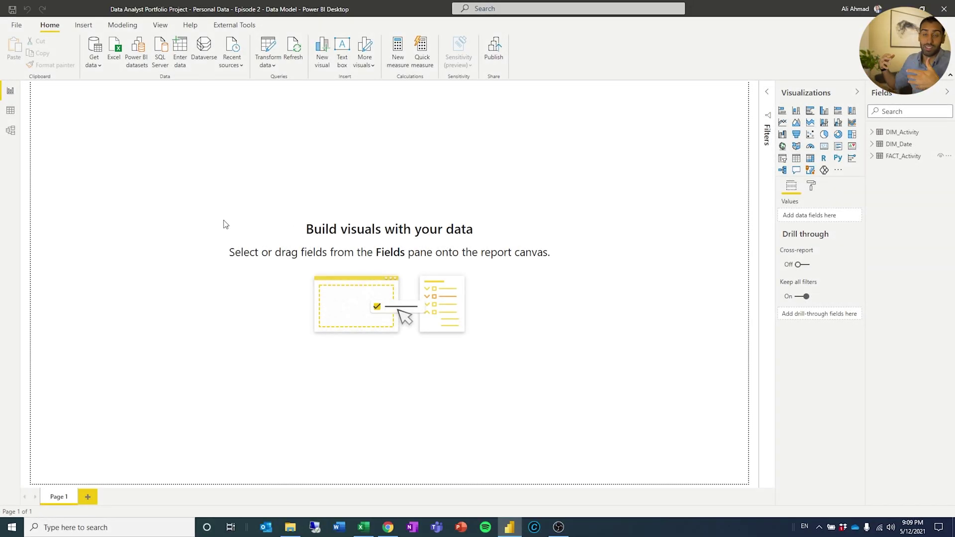
{"action": "left_click", "coordinate": [11, 130]}
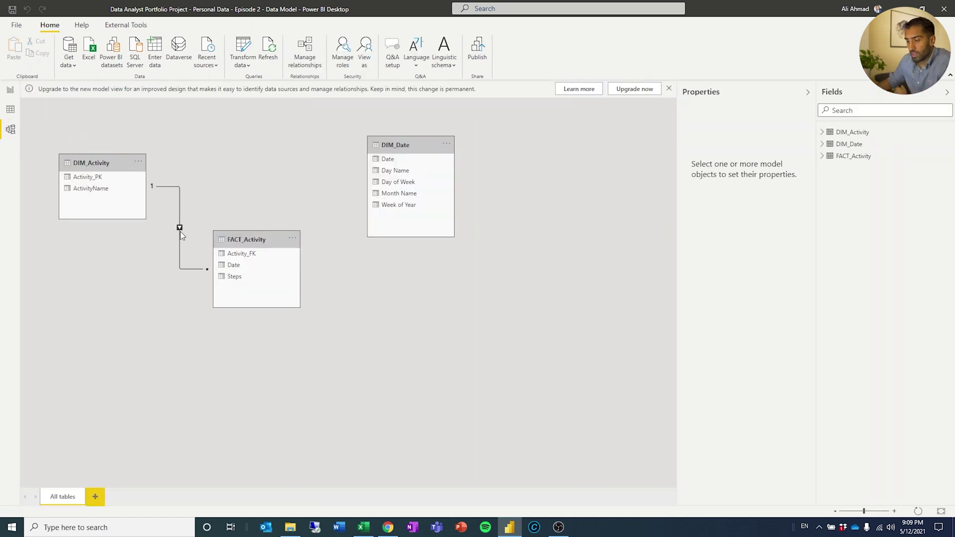
{"action": "right_click", "coordinate": [180, 229]}
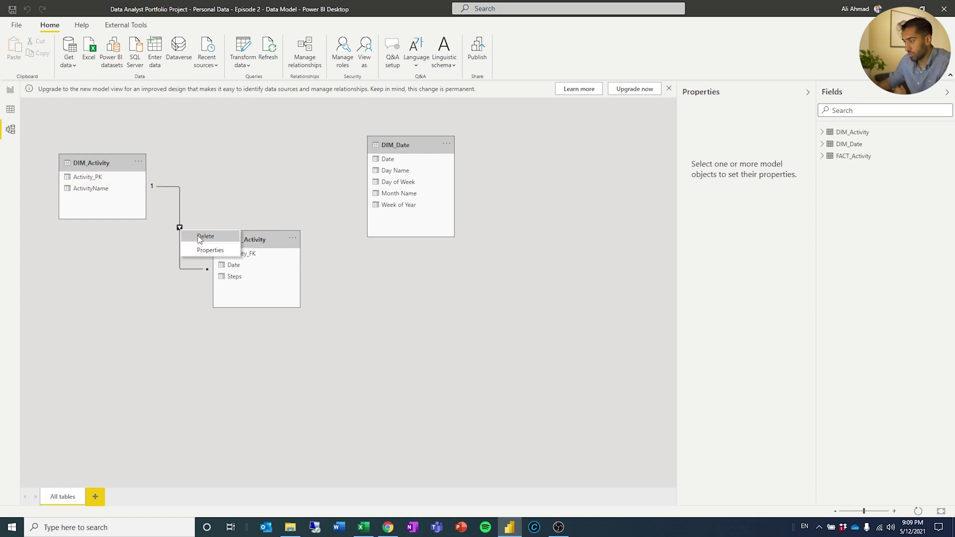
{"action": "left_click", "coordinate": [202, 238]}
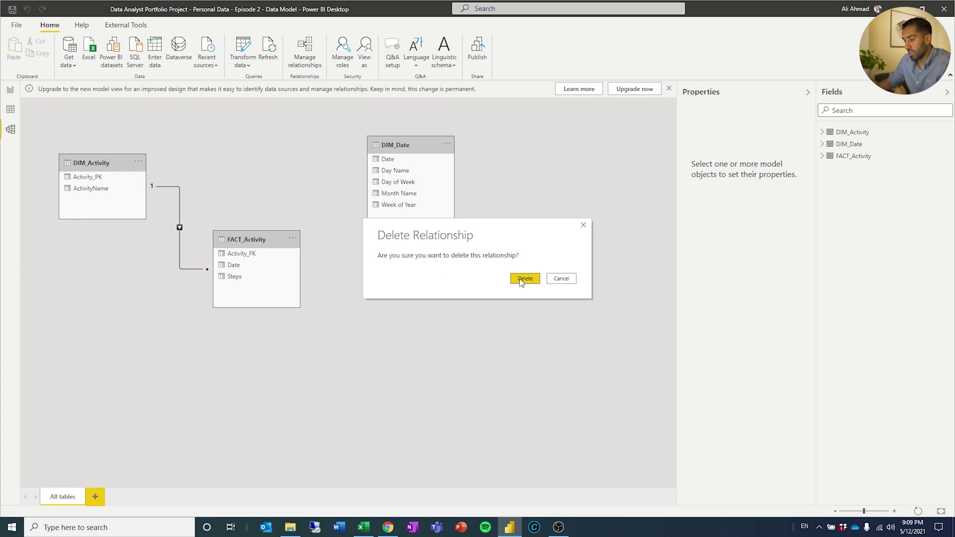
{"action": "left_click", "coordinate": [522, 280]}
Arrange DIM_Activity and DIM_Date above FACT_Activity, and relate Activity_PK in DIM_Activity to Activity_FK in FACT_Activity.
{"action": "left_click_drag", "start_coordinate": [241, 239], "coordinate": [243, 296]}
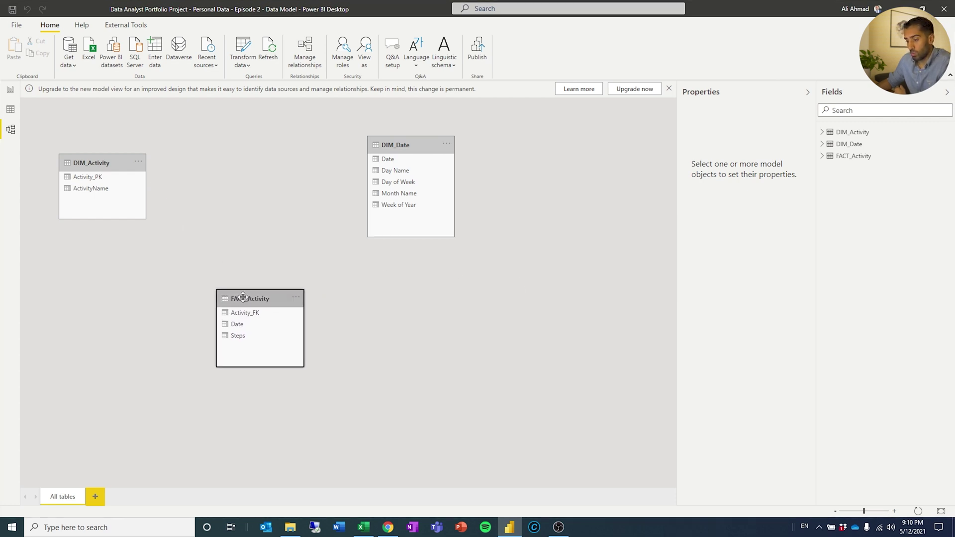
{"action": "left_click_drag", "start_coordinate": [99, 162], "coordinate": [157, 170]}
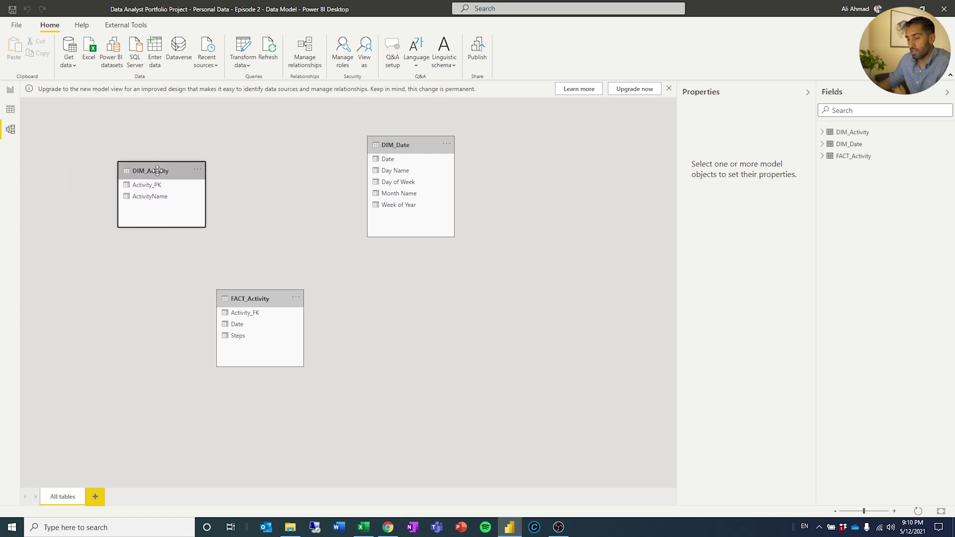
{"action": "left_click_drag", "start_coordinate": [384, 147], "coordinate": [324, 163]}
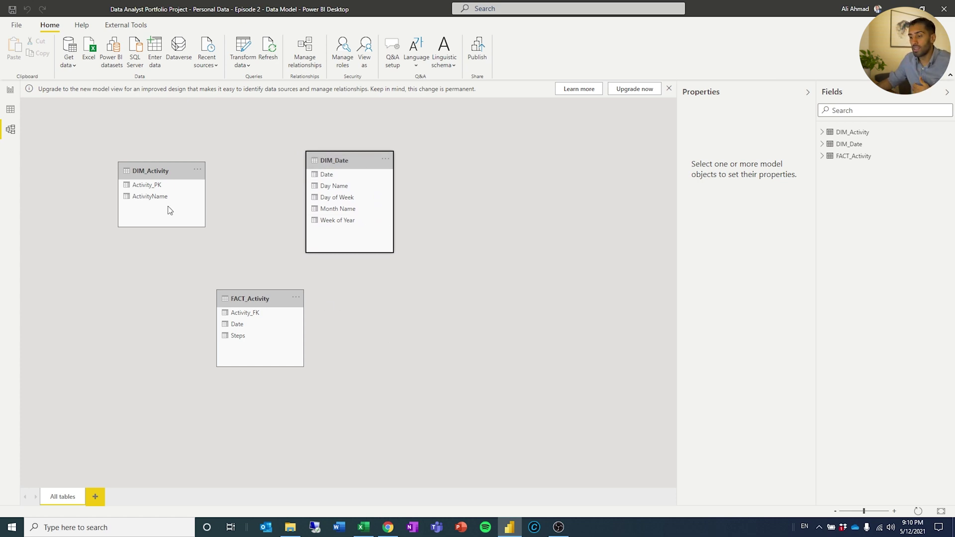
{"action": "left_click", "coordinate": [160, 167]}
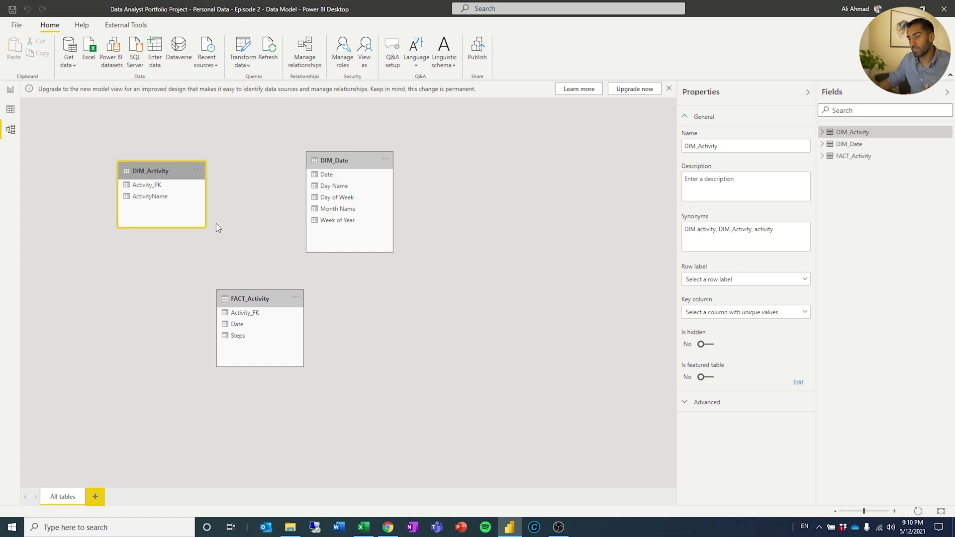
{"action": "left_click_drag", "start_coordinate": [153, 187], "coordinate": [258, 315]}
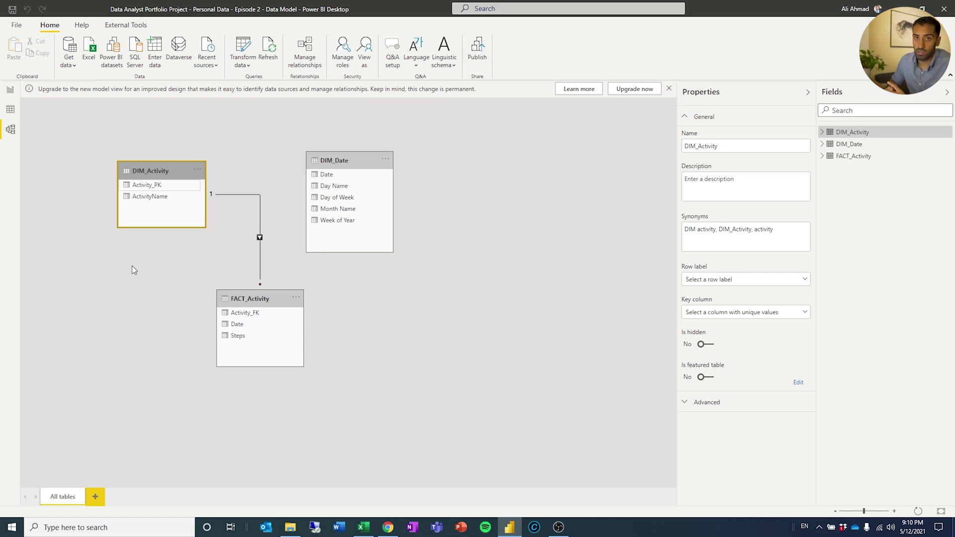
Switch to the Excel workbook, compare the DIM_Activity keys with Activity_FK in the FACT_Activity sheet, and return to Power BI.
{"action": "left_click", "coordinate": [366, 531]}
{"action": "left_click", "coordinate": [161, 501]}
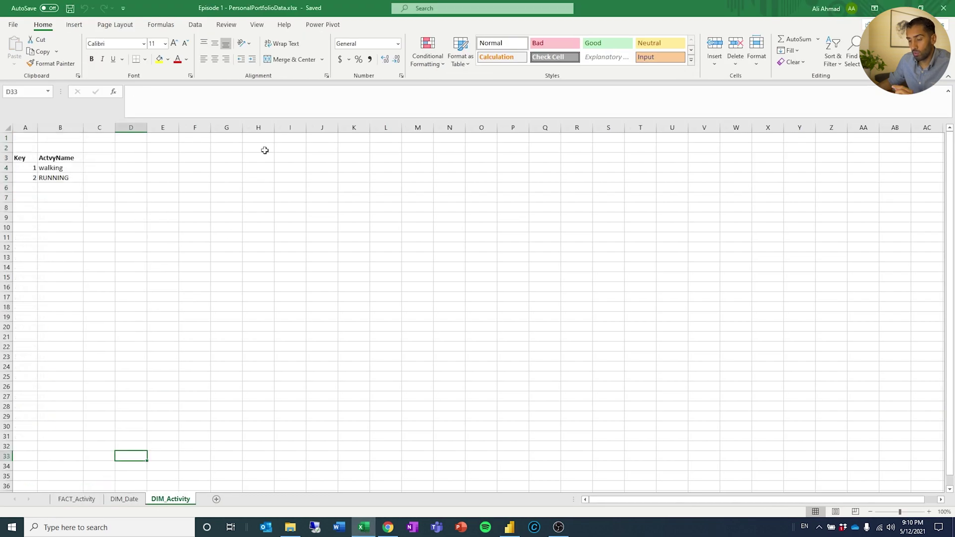
{"action": "left_click", "coordinate": [29, 169]}
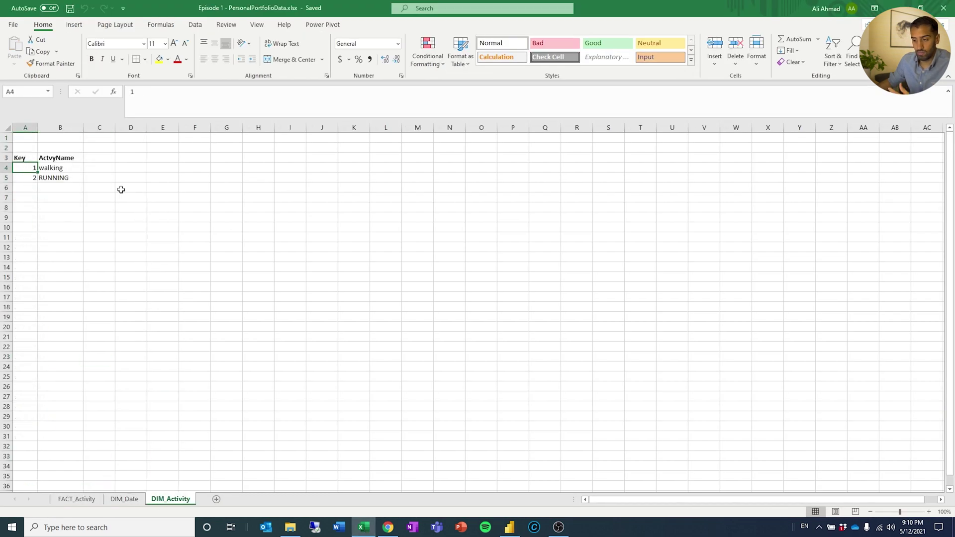
{"action": "left_click", "coordinate": [33, 179]}
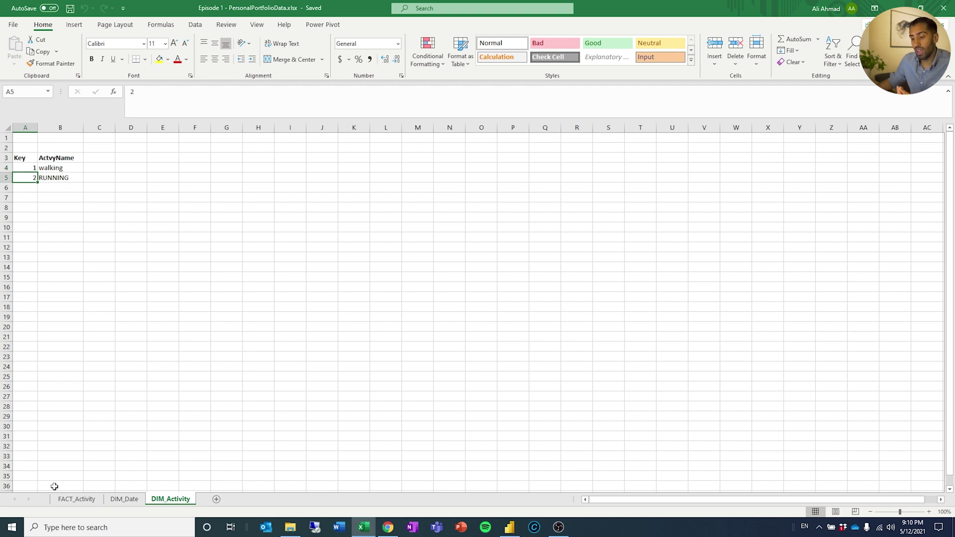
{"action": "left_click", "coordinate": [80, 499]}
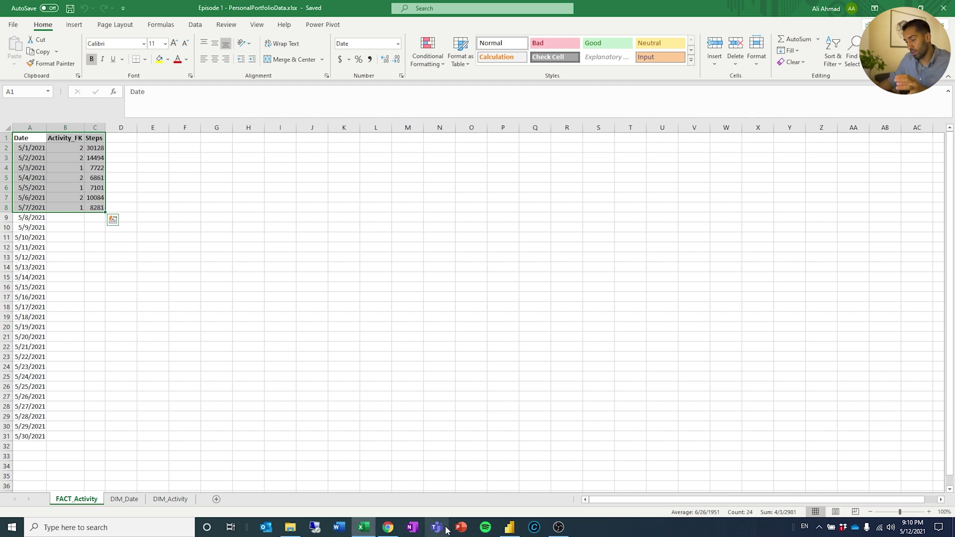
{"action": "left_click", "coordinate": [509, 527]}
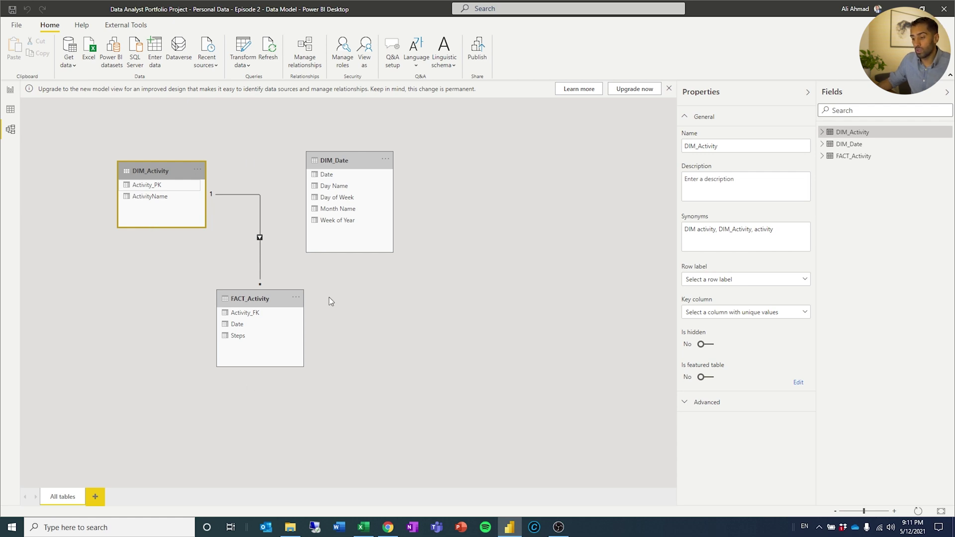
Relate Date in DIM_Date to Date in FACT_Activity with One to many (1:*) cardinality and Single cross filter direction.
{"action": "left_click_drag", "start_coordinate": [333, 155], "coordinate": [256, 324]}
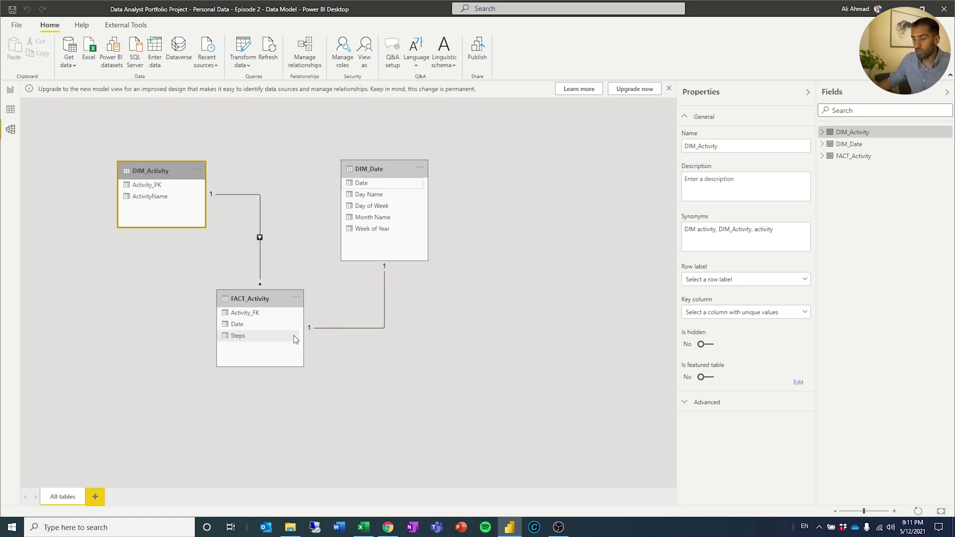
{"action": "double_click", "coordinate": [382, 326]}
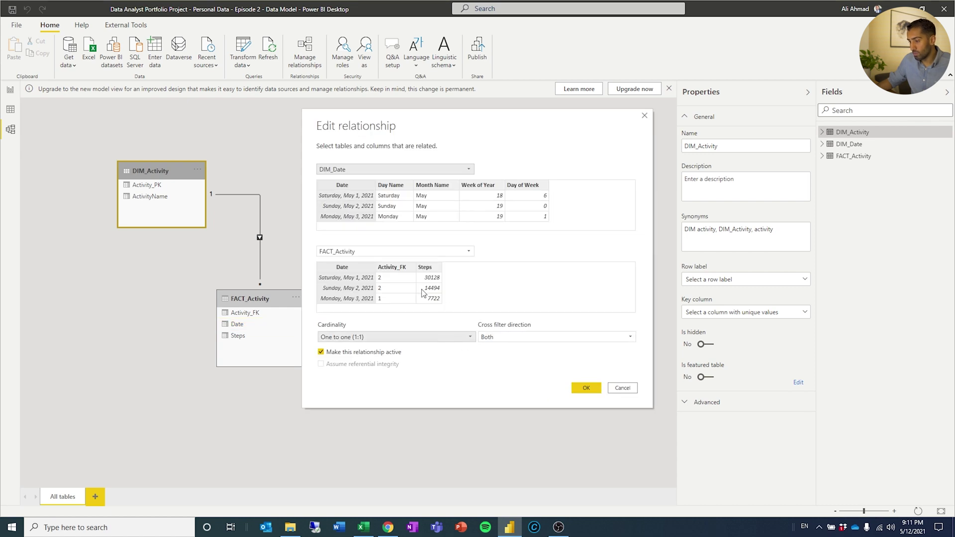
{"action": "left_click", "coordinate": [436, 337]}
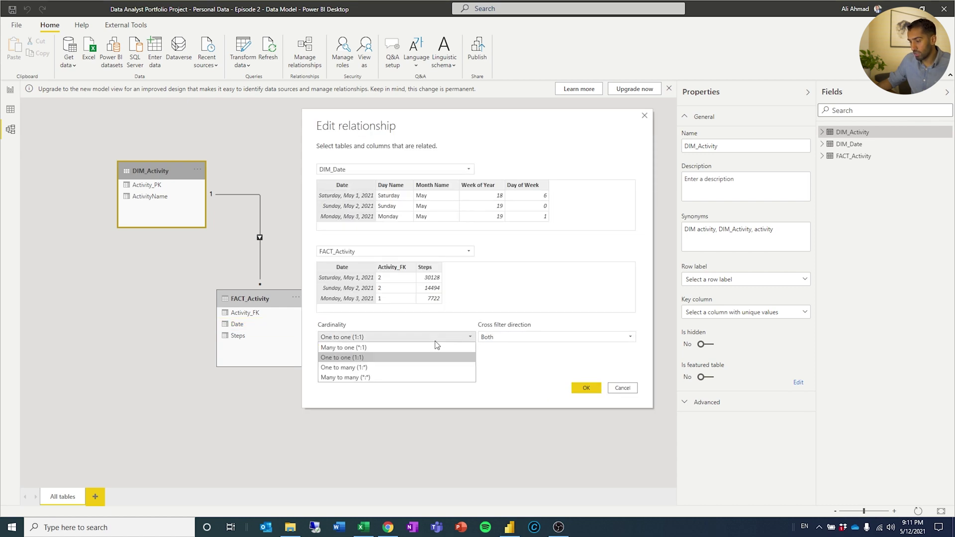
{"action": "left_click", "coordinate": [430, 368]}
{"action": "left_click", "coordinate": [500, 338]}
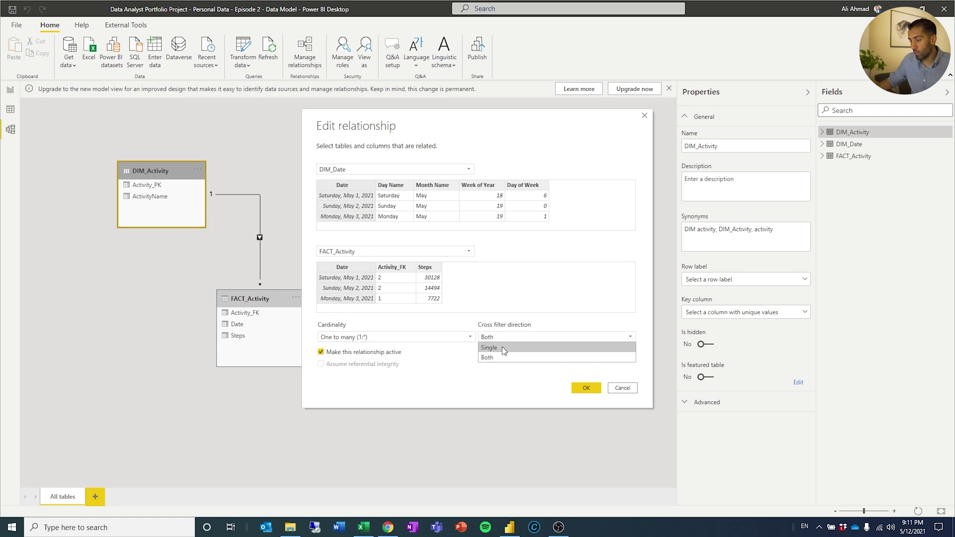
{"action": "left_click", "coordinate": [502, 347]}
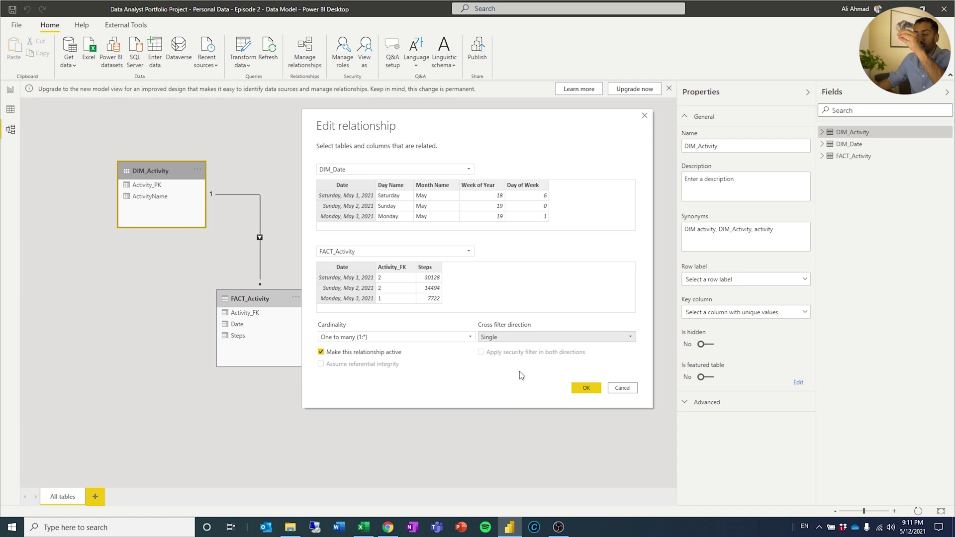
{"action": "left_click", "coordinate": [586, 388]}
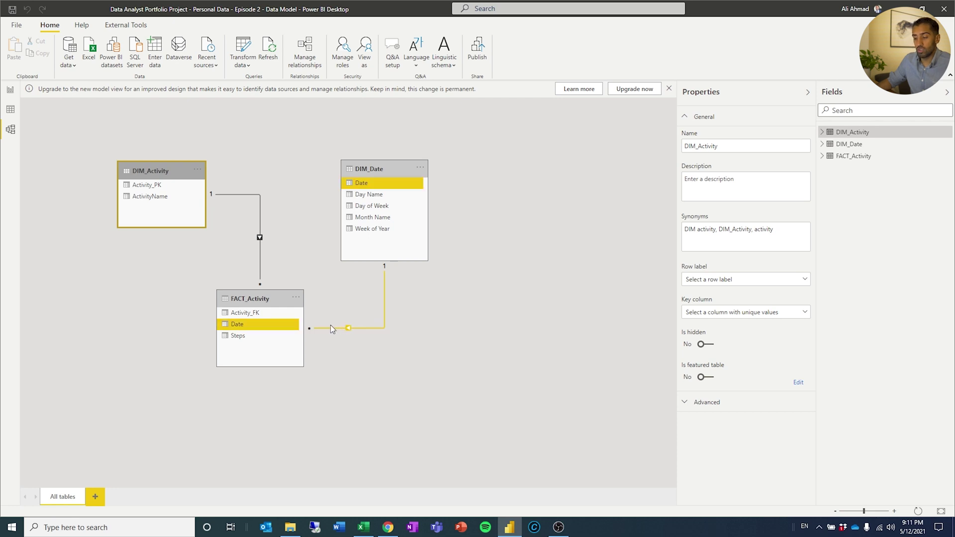
Rearrange the model diagram with FACT_Activity centred below DIM_Activity and DIM_Date, spaced apart on either side.
{"action": "left_click_drag", "start_coordinate": [259, 311], "coordinate": [342, 345]}
{"action": "left_click_drag", "start_coordinate": [380, 171], "coordinate": [442, 176]}
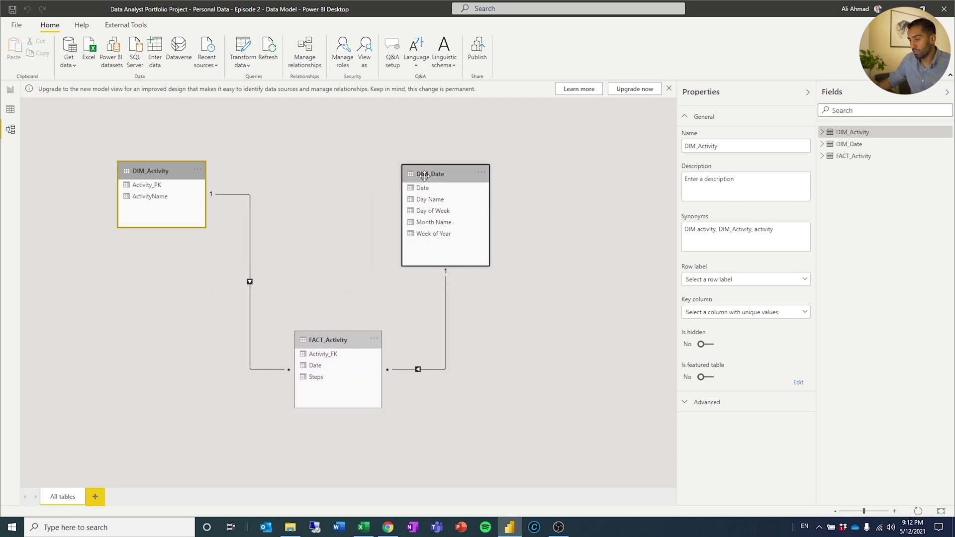
{"action": "left_click_drag", "start_coordinate": [146, 185], "coordinate": [283, 180]}
{"action": "left_click_drag", "start_coordinate": [431, 170], "coordinate": [345, 145]}
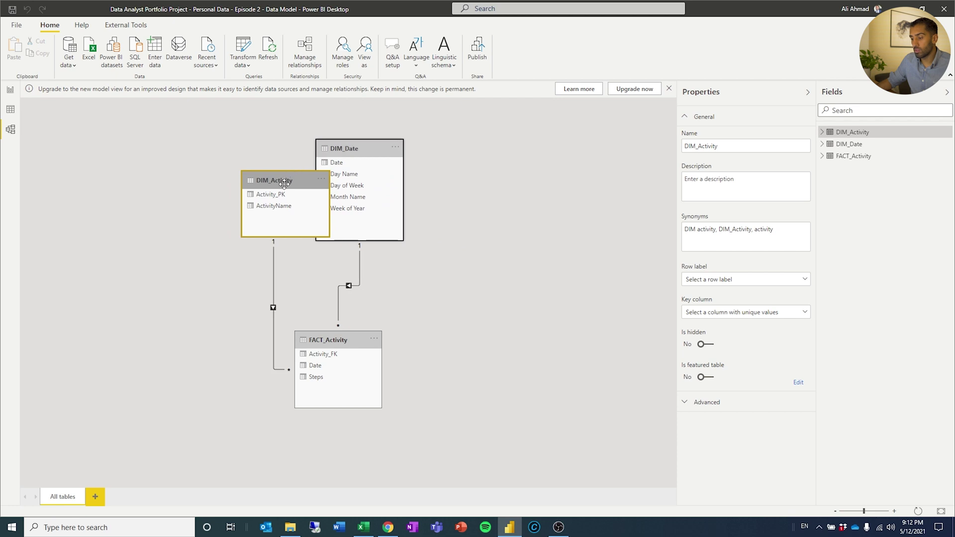
{"action": "left_click_drag", "start_coordinate": [283, 184], "coordinate": [224, 171]}
{"action": "left_click_drag", "start_coordinate": [342, 151], "coordinate": [409, 157]}
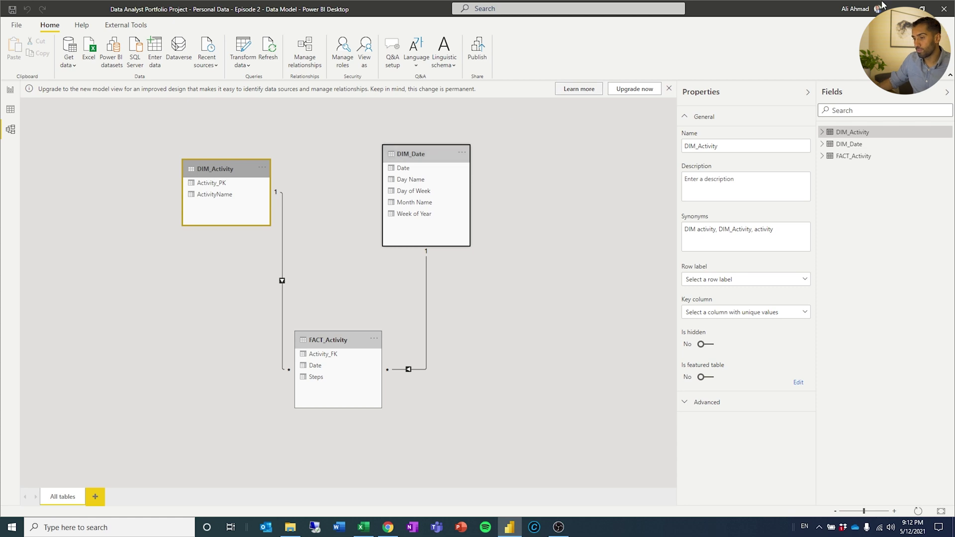
Insert a table visual on the report page, enlarge it, and add Steps from FACT_Activity as its value.
{"action": "left_click", "coordinate": [10, 94]}
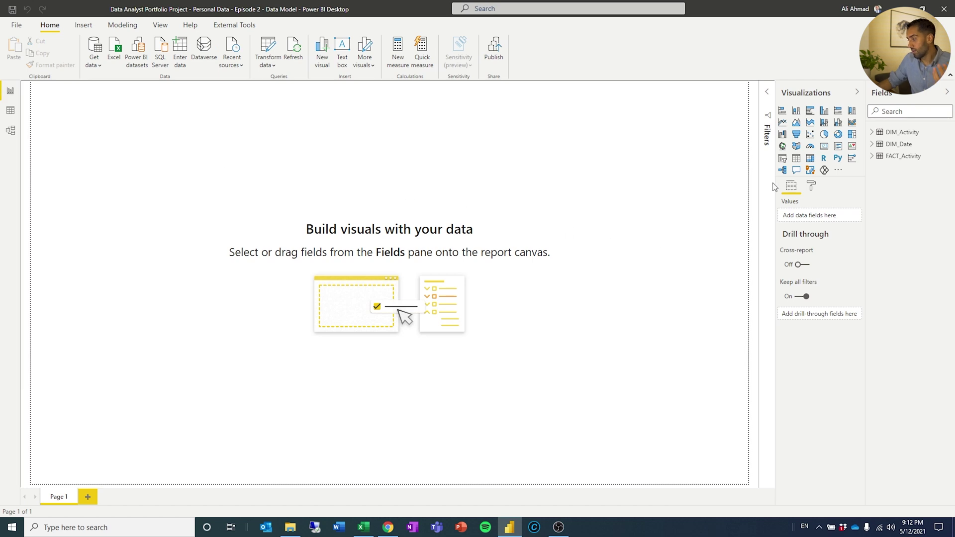
{"action": "left_click", "coordinate": [796, 159]}
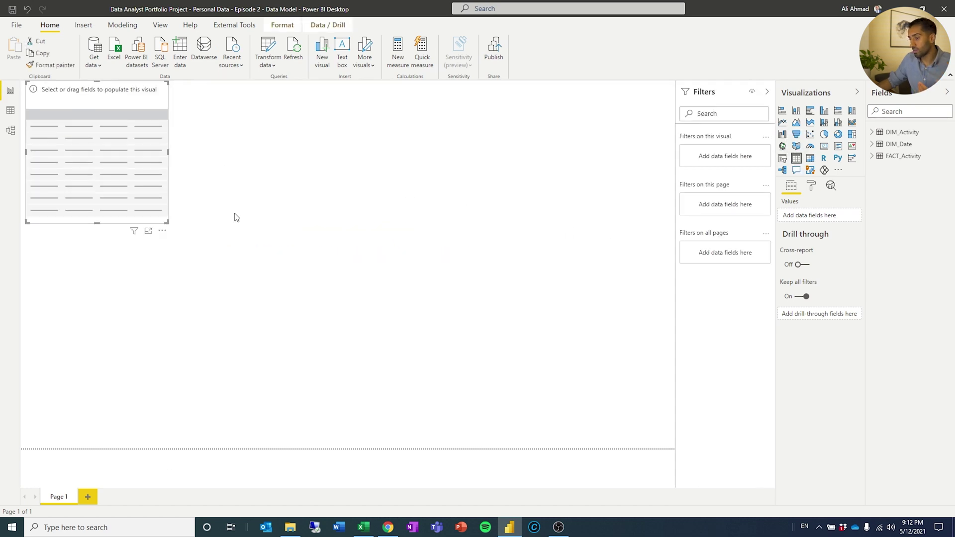
{"action": "left_click_drag", "start_coordinate": [168, 222], "coordinate": [368, 448]}
{"action": "left_click", "coordinate": [871, 156]}
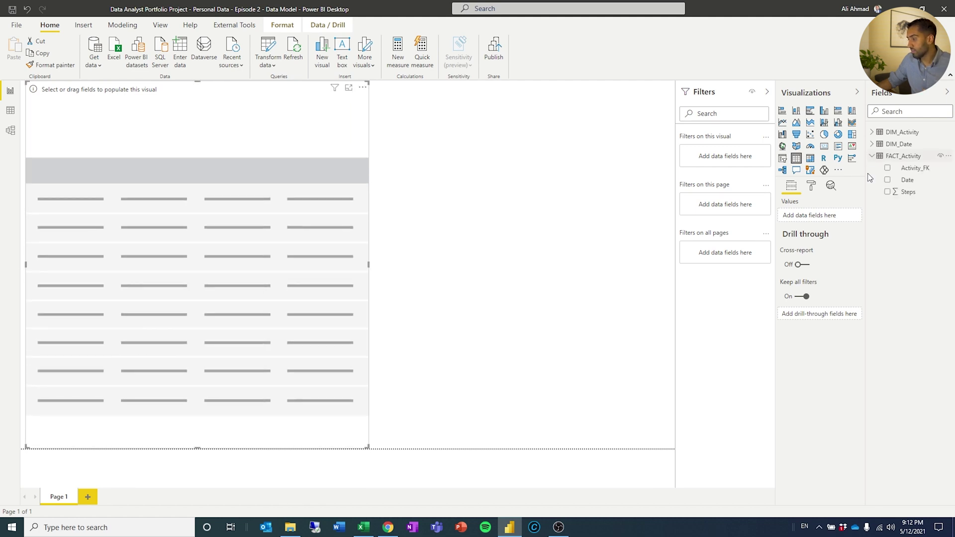
{"action": "left_click_drag", "start_coordinate": [923, 193], "coordinate": [846, 214]}
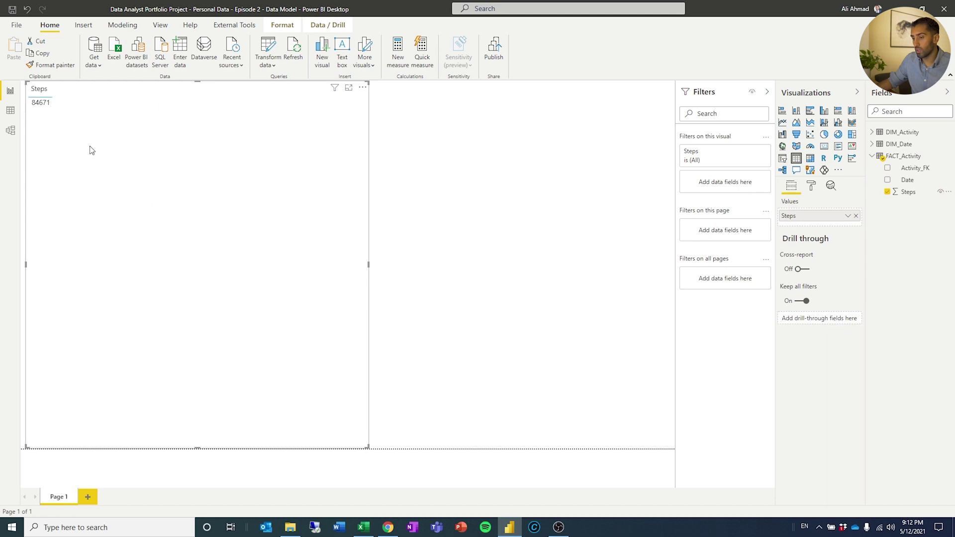
Try breaking down Steps by ActivityName from DIM_Activity in the table visual, and remove that field.
{"action": "left_click", "coordinate": [871, 155]}
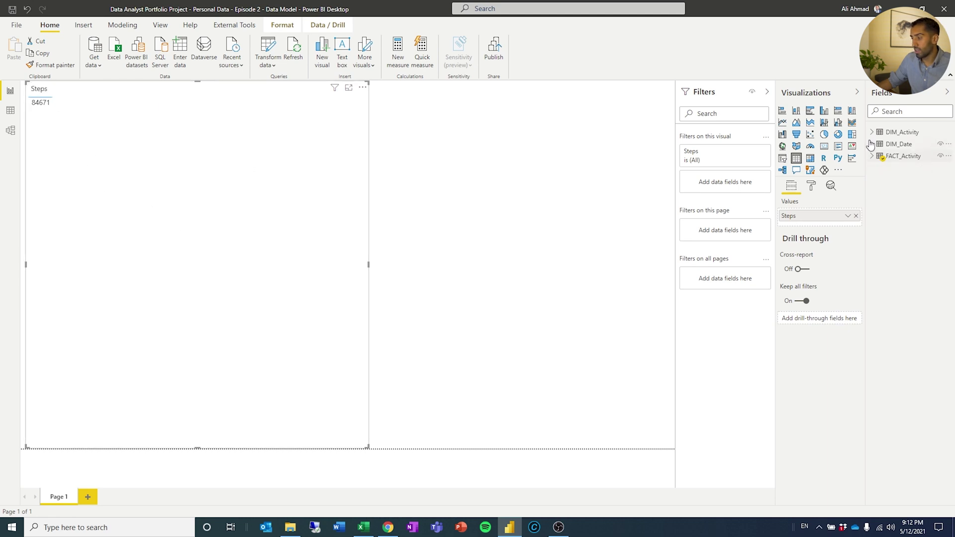
{"action": "left_click", "coordinate": [871, 132]}
{"action": "left_click_drag", "start_coordinate": [920, 156], "coordinate": [828, 215]}
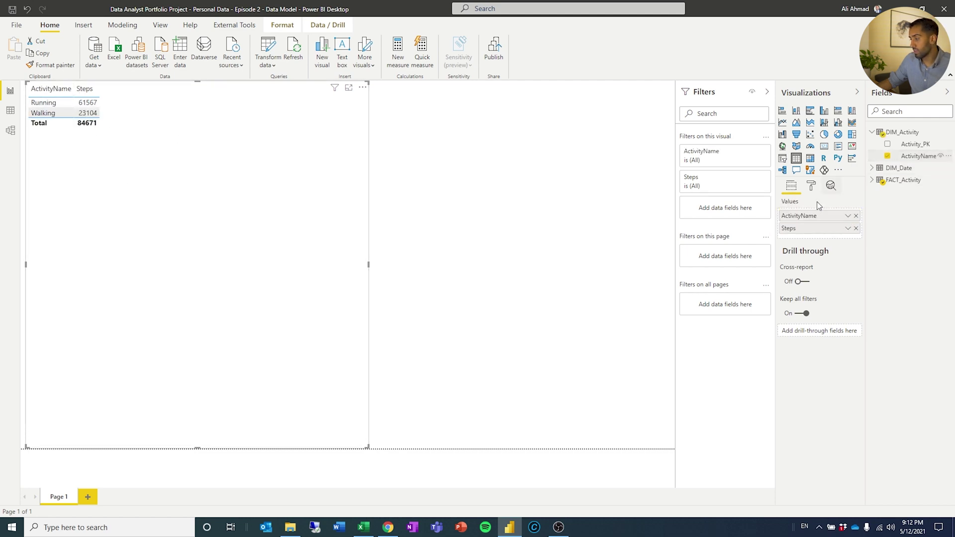
{"action": "left_click", "coordinate": [855, 216]}
Try breaking down Steps by the Date hierarchy from DIM_Date in the table visual, and remove it.
{"action": "left_click", "coordinate": [871, 132]}
{"action": "left_click", "coordinate": [872, 144]}
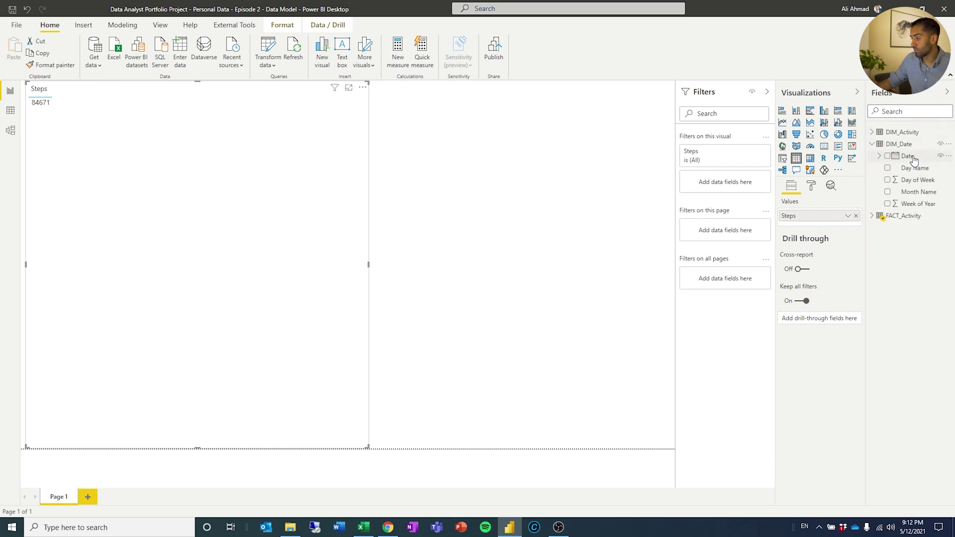
{"action": "left_click_drag", "start_coordinate": [908, 157], "coordinate": [833, 217]}
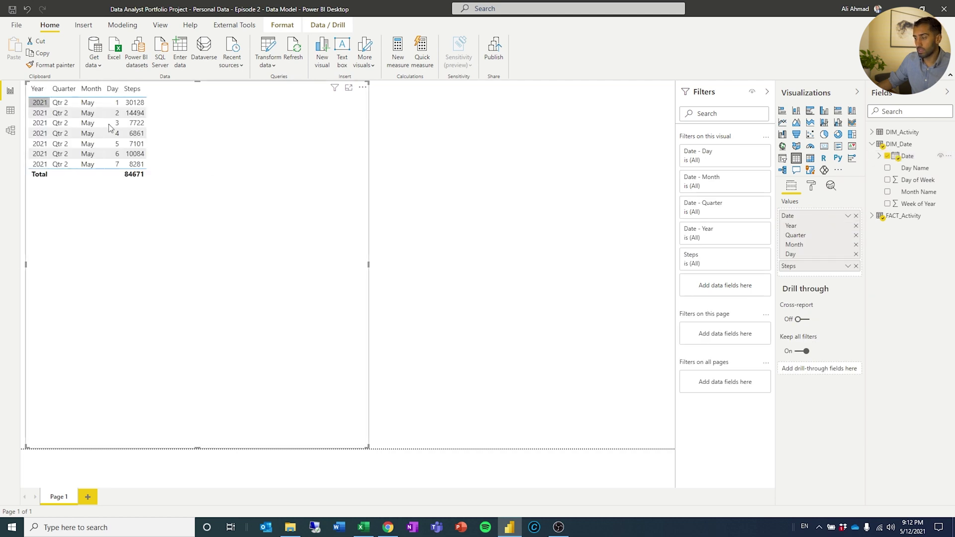
{"action": "left_click", "coordinate": [856, 216]}
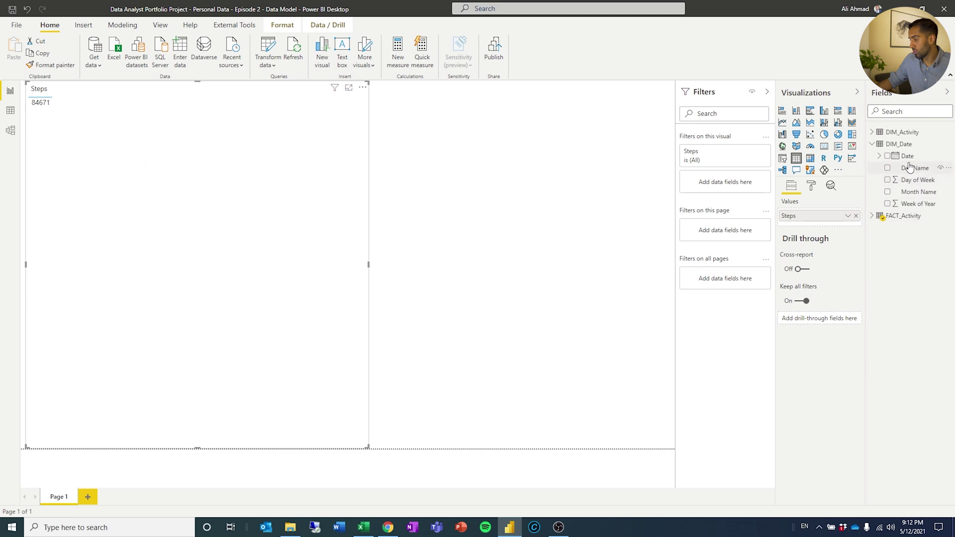
Try adding Date from DIM_Date to the table again, and remove its Year, Quarter, Month and Day levels.
{"action": "left_click", "coordinate": [879, 155]}
{"action": "left_click_drag", "start_coordinate": [907, 156], "coordinate": [825, 215]}
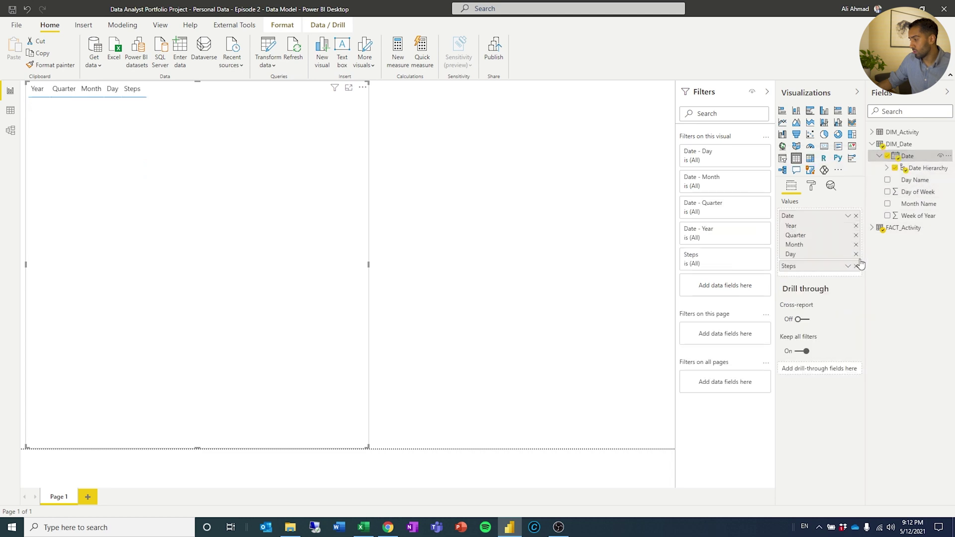
{"action": "left_click", "coordinate": [856, 226]}
{"action": "left_click", "coordinate": [855, 226]}
{"action": "left_click", "coordinate": [856, 225]}
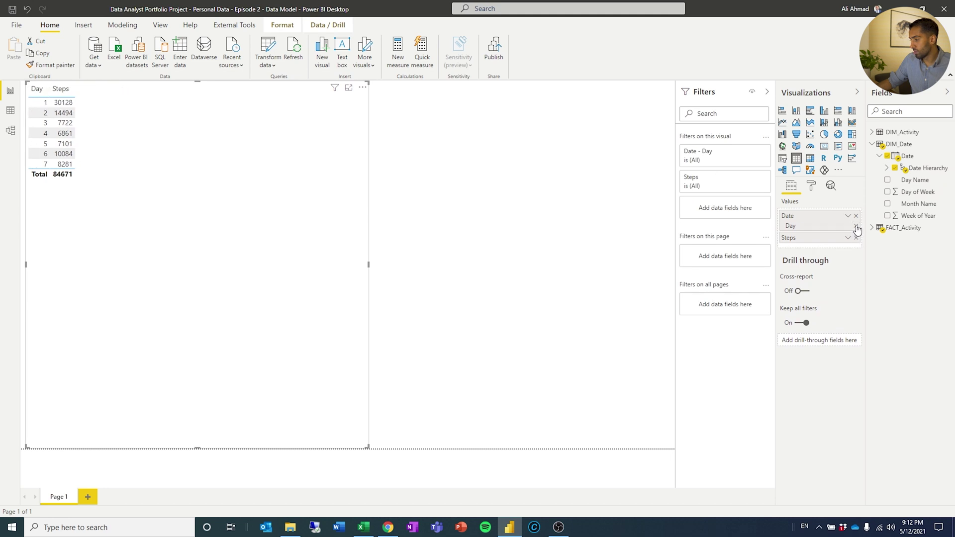
{"action": "left_click", "coordinate": [856, 226]}
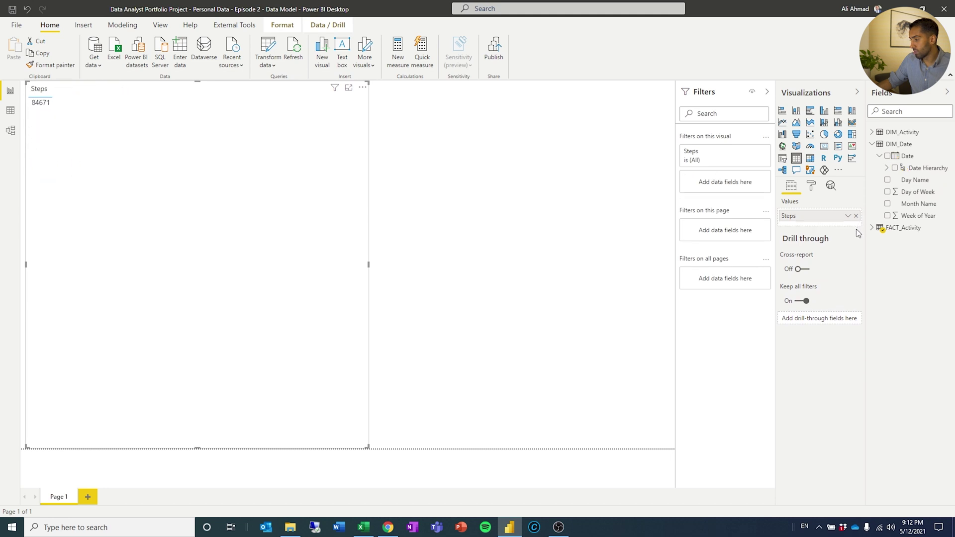
Try breaking down Steps by Date from FACT_Activity in the table visual, and remove that field.
{"action": "left_click", "coordinate": [877, 156]}
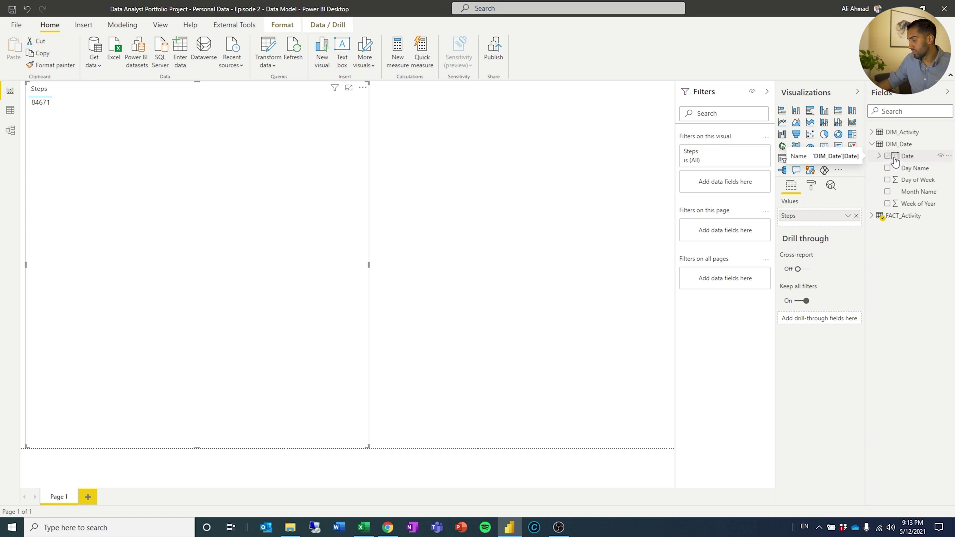
{"action": "left_click", "coordinate": [872, 215]}
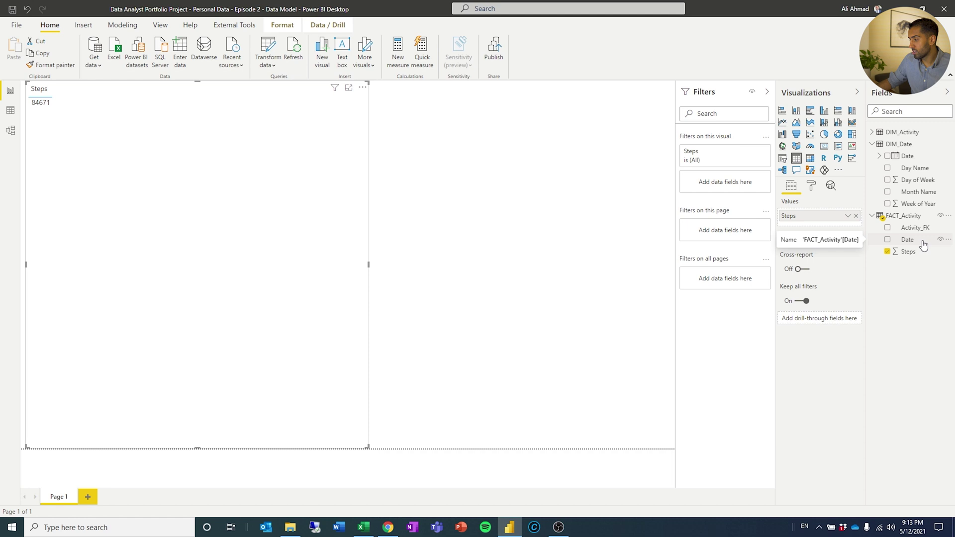
{"action": "left_click_drag", "start_coordinate": [909, 240], "coordinate": [830, 219]}
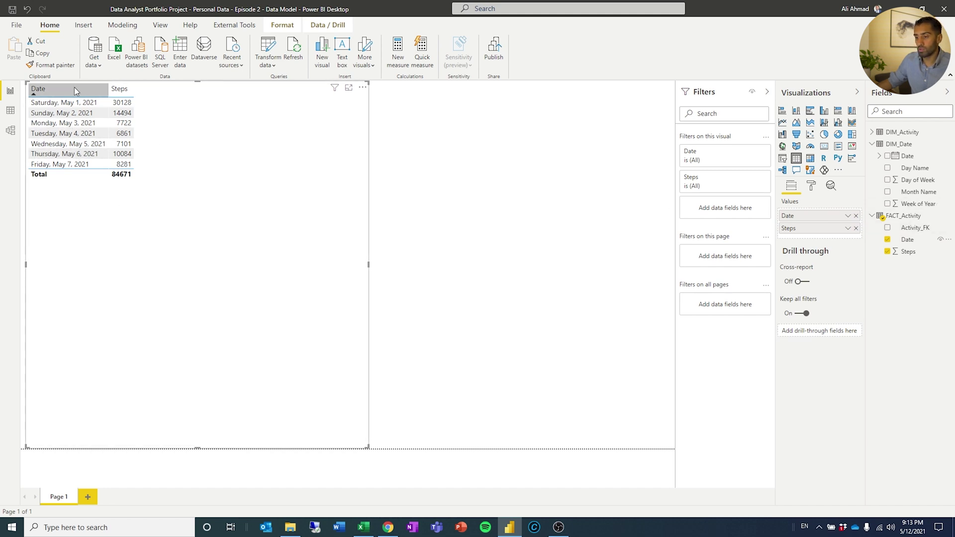
{"action": "left_click", "coordinate": [855, 216]}
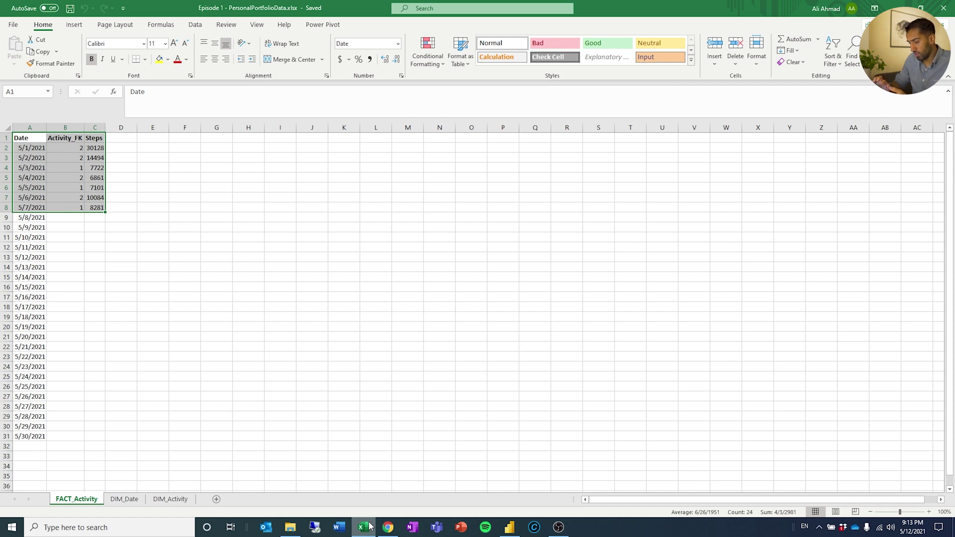
Check today's date and enter Steps for 5/7 to 5/12 in FACT_Activity: 10813, 25841, 12046, 5309, 13547, 7279.
{"action": "left_click", "coordinate": [913, 527]}
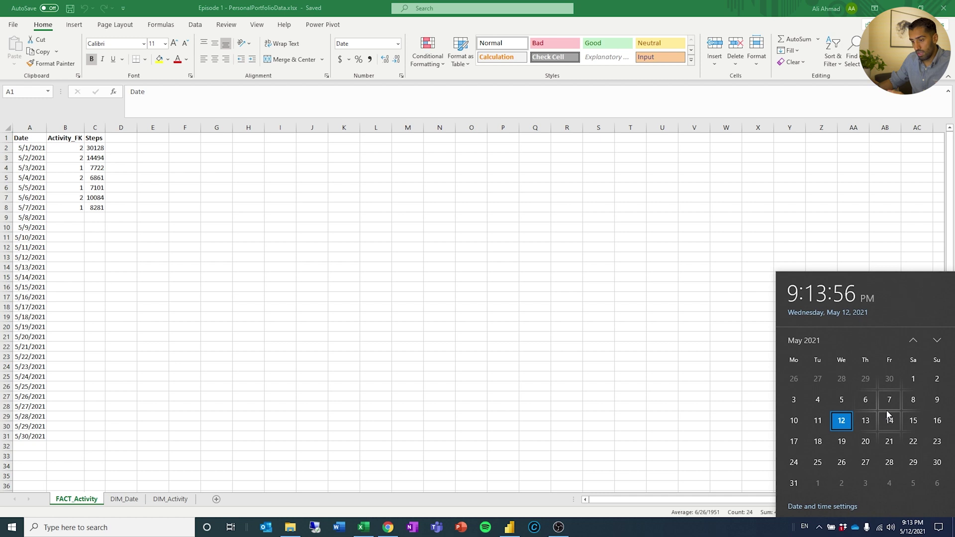
{"action": "left_click", "coordinate": [97, 209]}
{"action": "type", "text": "10813"}
{"action": "key", "text": "Return"}
{"action": "type", "text": "25841"}
{"action": "key", "text": "Return"}
{"action": "type", "text": "12046"}
{"action": "key", "text": "Return"}
{"action": "type", "text": "5309"}
{"action": "key", "text": "Return"}
{"action": "type", "text": "13547"}
{"action": "key", "text": "Return"}
{"action": "type", "text": "7279"}
Set Activity_FK to 1 for 5/8/2021 and 5/9/2021 in FACT_Activity, checking the keys in DIM_Activity.
{"action": "key", "text": "Left"}
{"action": "key", "text": "Up"}
{"action": "key", "text": "Up"}
{"action": "key", "text": "Up"}
{"action": "key", "text": "Up"}
{"action": "left_click", "coordinate": [170, 499]}
{"action": "left_click", "coordinate": [77, 499]}
{"action": "type", "text": "2"}
{"action": "key", "text": "Return"}
{"action": "type", "text": "1"}
{"action": "key", "text": "Return"}
{"action": "type", "text": "1"}
{"action": "key", "text": "Return"}
Enter Activity_FK 1, 2 and 1 for 5/10 to 5/12/2021 in FACT_Activity, and save the workbook.
{"action": "key", "text": "ctrl+Page_Down"}
{"action": "key", "text": "ctrl+Page_Down"}
{"action": "left_click", "coordinate": [68, 499]}
{"action": "key", "text": "Up"}
{"action": "key", "text": "super+alt+d"}
{"action": "key", "text": "Escape"}
{"action": "type", "text": "1"}
{"action": "key", "text": "Return"}
{"action": "type", "text": "2"}
{"action": "key", "text": "Return"}
{"action": "type", "text": "1"}
{"action": "key", "text": "Up"}
{"action": "key", "text": "Up"}
{"action": "key", "text": "Up"}
{"action": "key", "text": "super+alt+d"}
{"action": "key", "text": "Escape"}
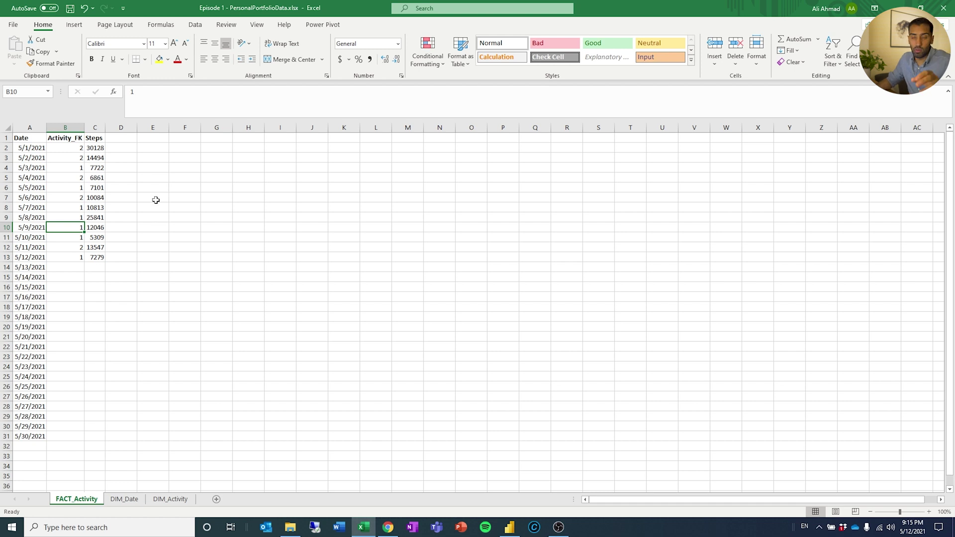
{"action": "left_click", "coordinate": [70, 9]}
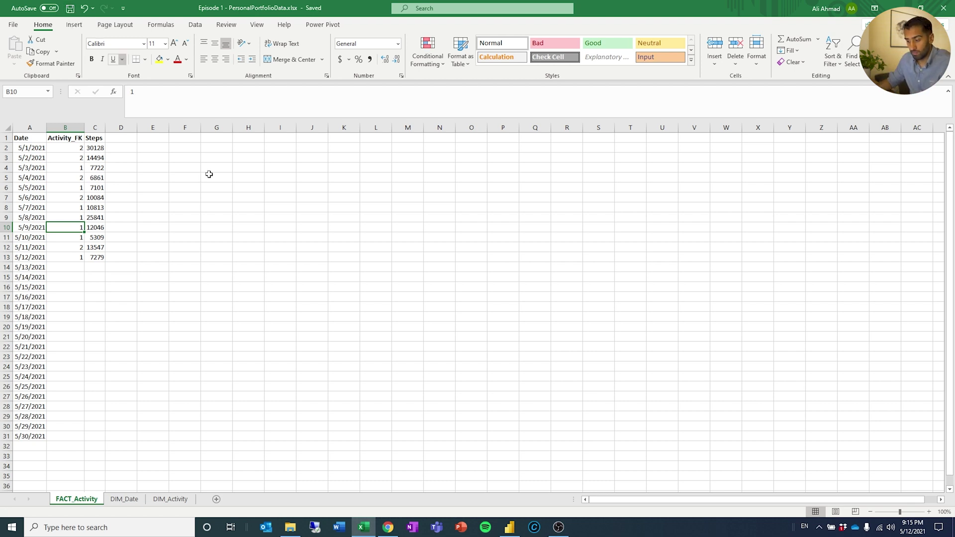
Switch to Power BI Desktop and change the Steps table visual into a card.
{"action": "left_click", "coordinate": [519, 531]}
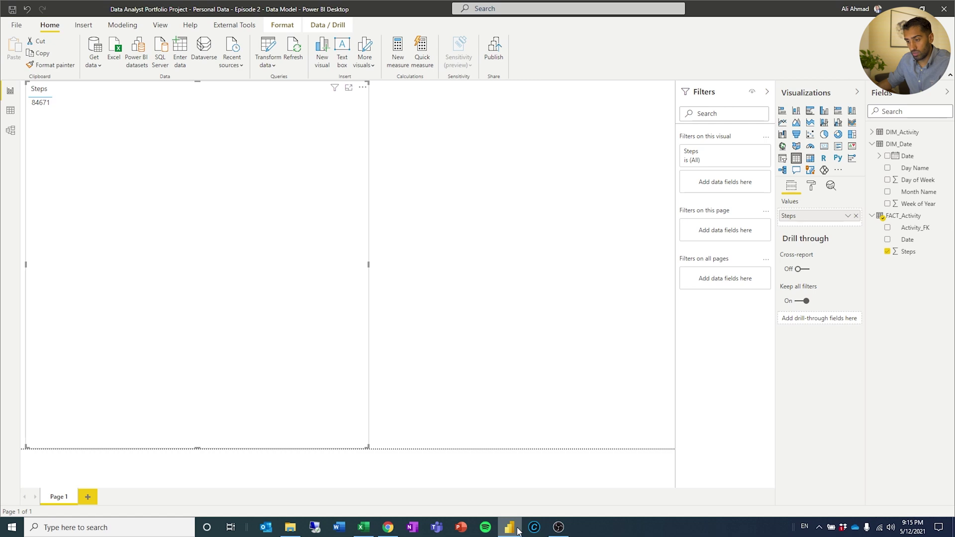
{"action": "left_click_drag", "start_coordinate": [60, 102], "coordinate": [257, 247]}
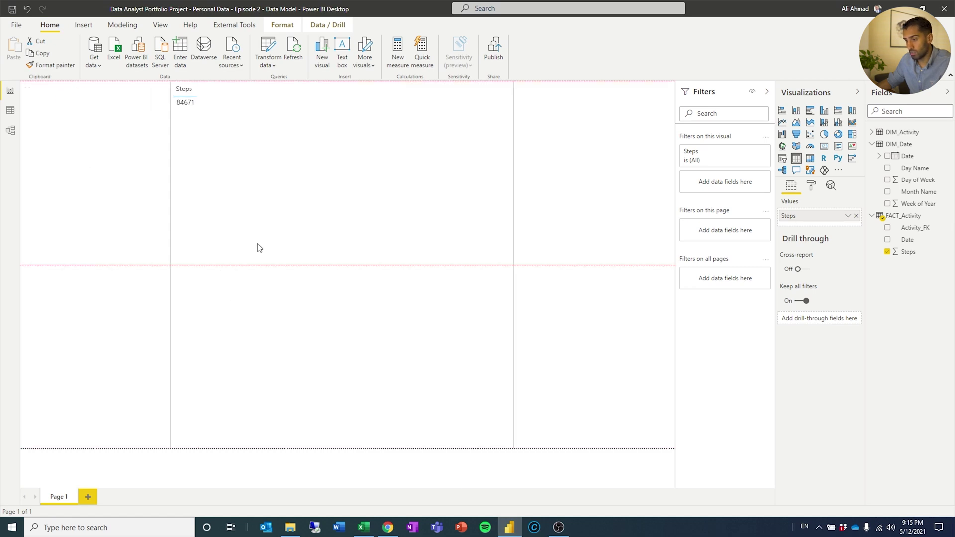
{"action": "left_click", "coordinate": [824, 146]}
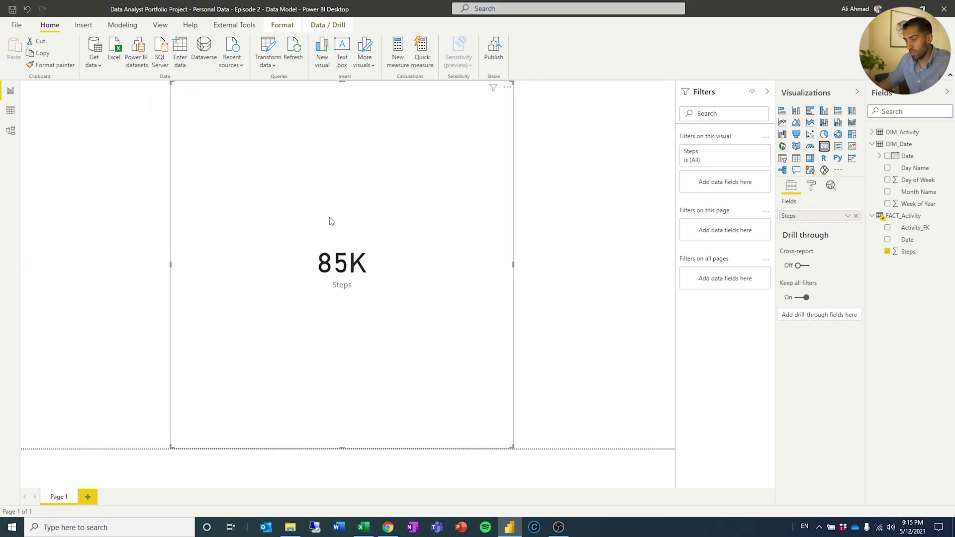
Set the display units of the Steps card's data label to None.
{"action": "left_click", "coordinate": [812, 188]}
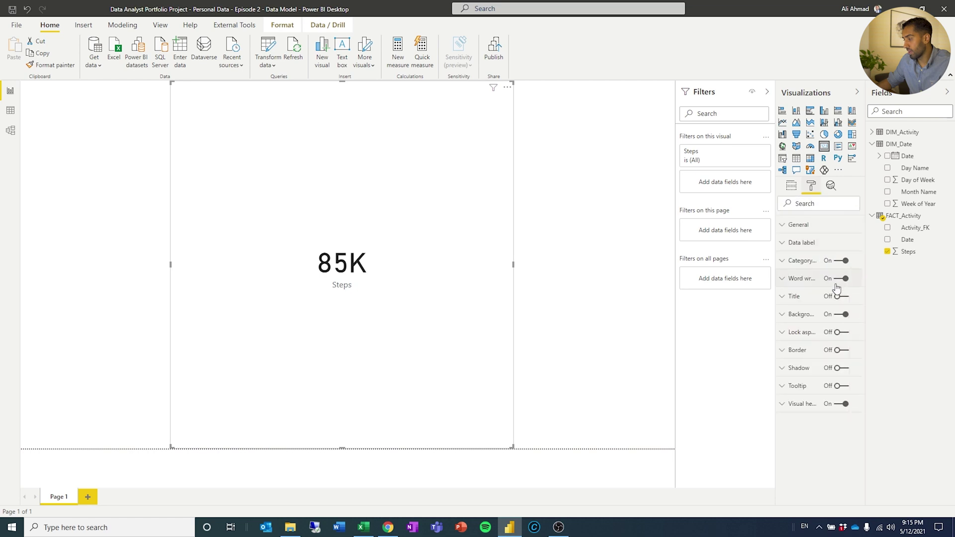
{"action": "left_click", "coordinate": [800, 242]}
{"action": "left_click", "coordinate": [805, 304]}
{"action": "left_click", "coordinate": [794, 327]}
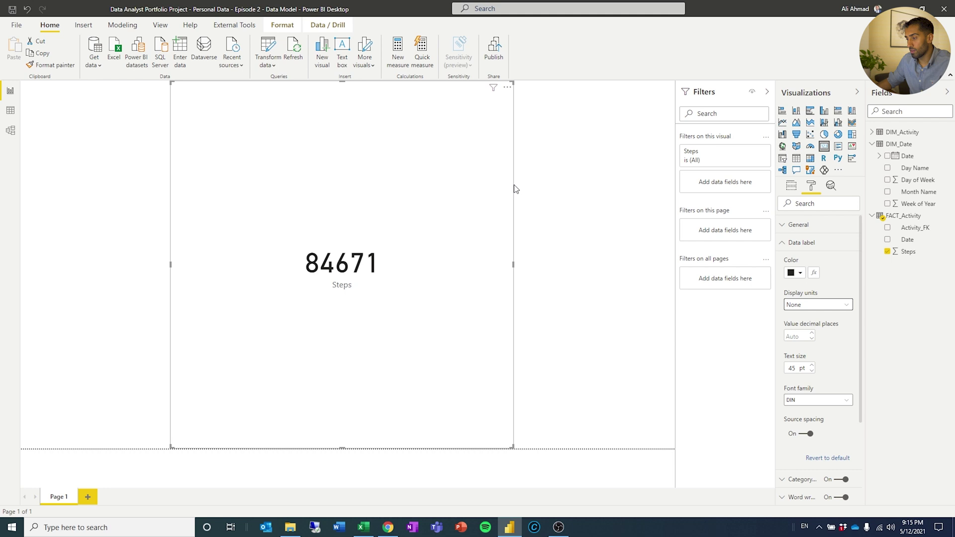
Move the Steps card to the left edge of the report page and paste a copy of it.
{"action": "left_click_drag", "start_coordinate": [476, 267], "coordinate": [327, 268]}
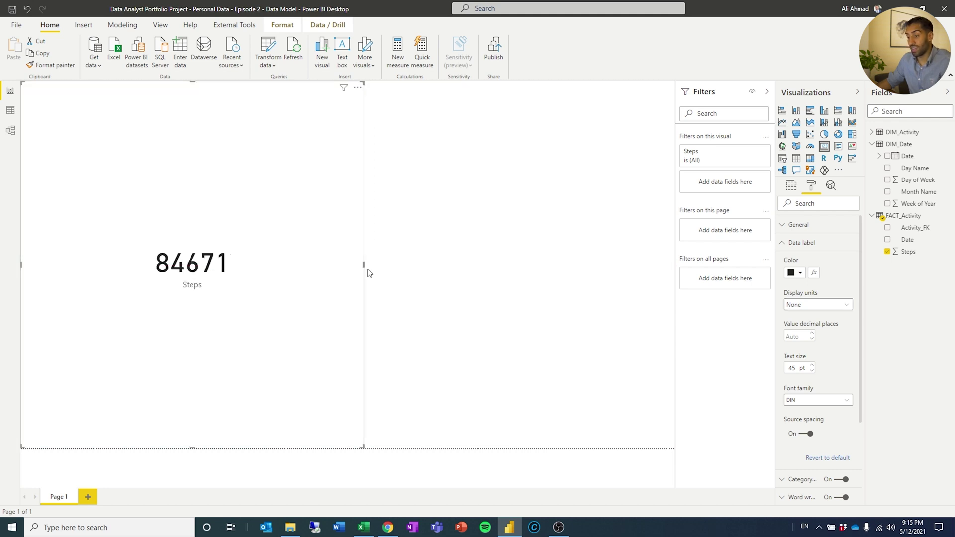
{"action": "left_click", "coordinate": [403, 266]}
{"action": "left_click", "coordinate": [207, 302]}
{"action": "key", "text": "ctrl+c"}
{"action": "key", "text": "ctrl+v"}
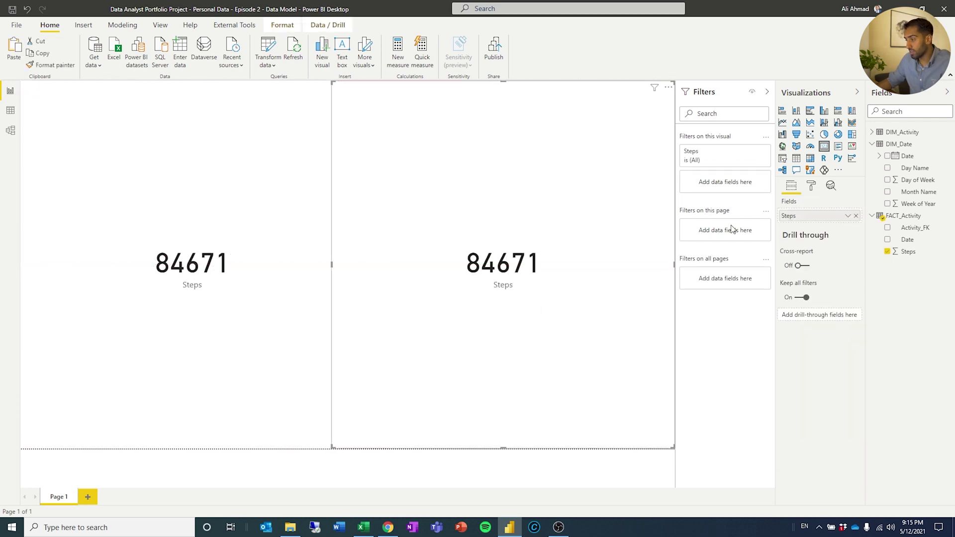
Change the copied card into a table showing Date followed by Steps from FACT_Activity.
{"action": "left_click", "coordinate": [796, 158]}
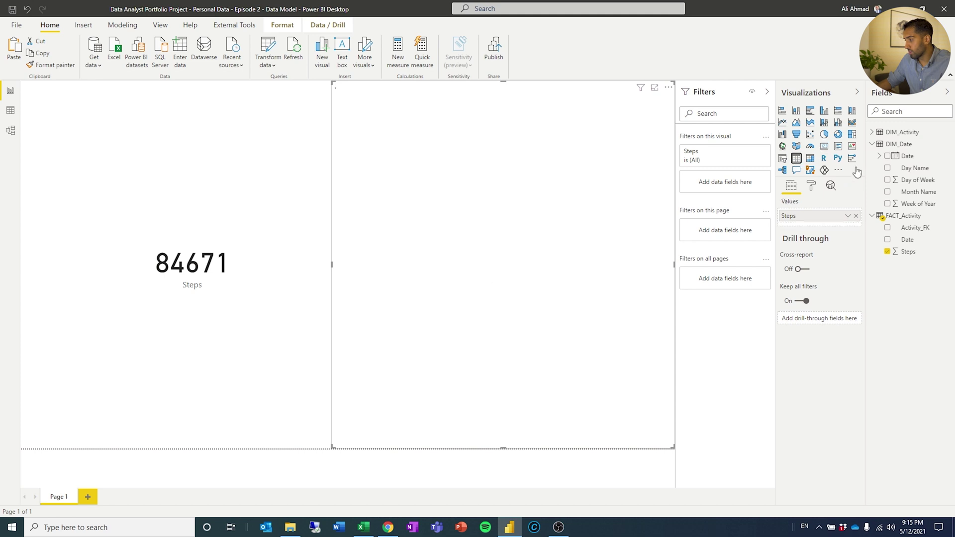
{"action": "left_click_drag", "start_coordinate": [907, 241], "coordinate": [820, 219]}
{"action": "left_click", "coordinate": [855, 227]}
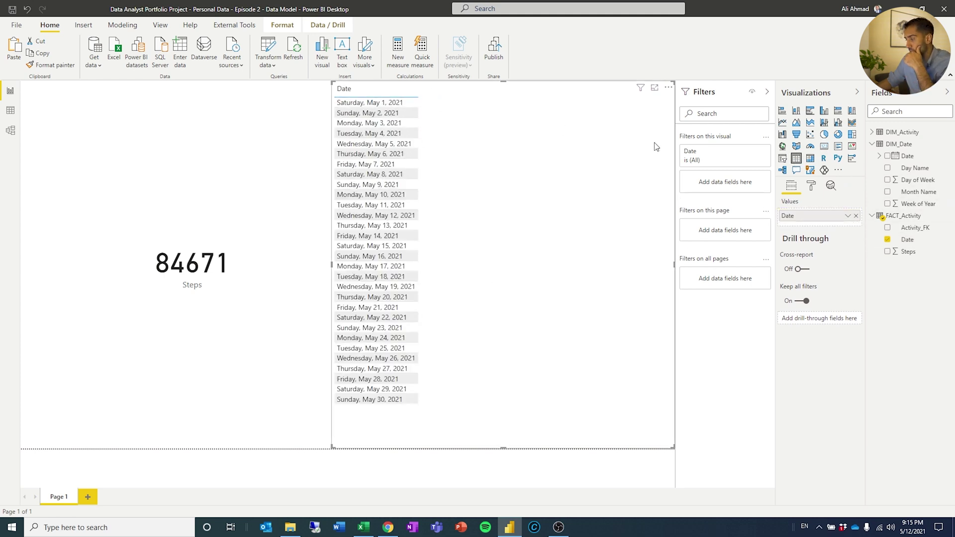
{"action": "left_click_drag", "start_coordinate": [834, 230], "coordinate": [825, 227]}
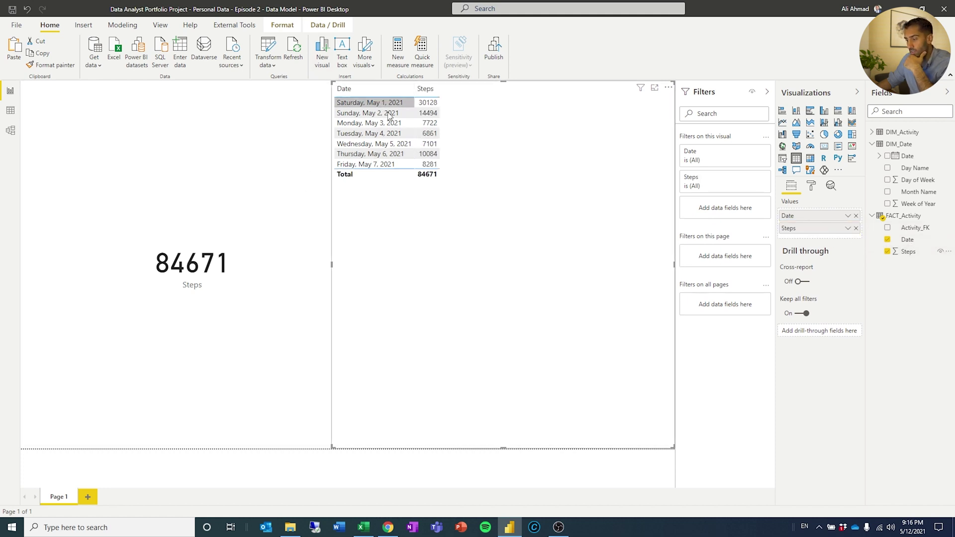
Refresh the report's data from the updated workbook.
{"action": "left_click", "coordinate": [301, 54]}
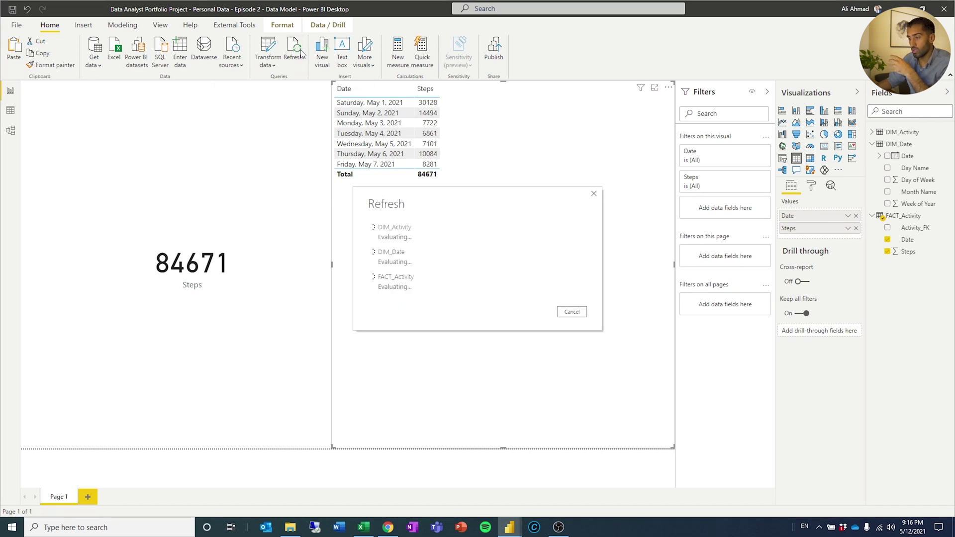